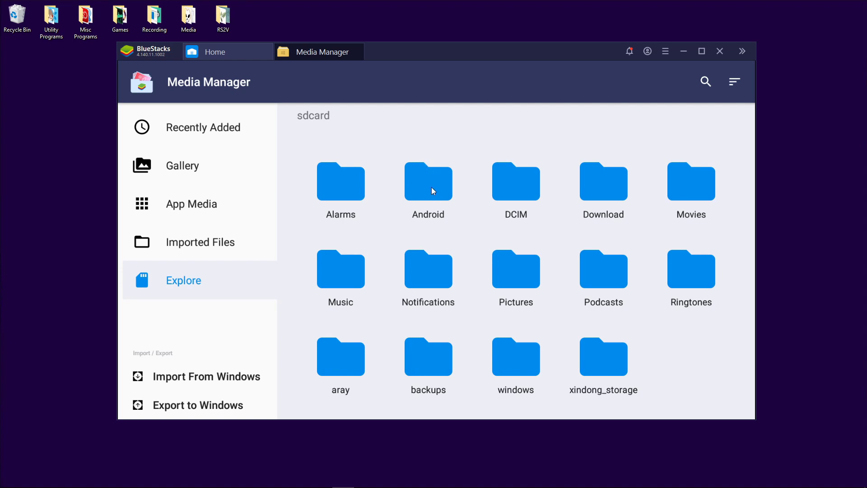
Step: Browse Android > data > tw.txwy.and.snqx > files > Android > New in Media Manager
left_click(432, 189)
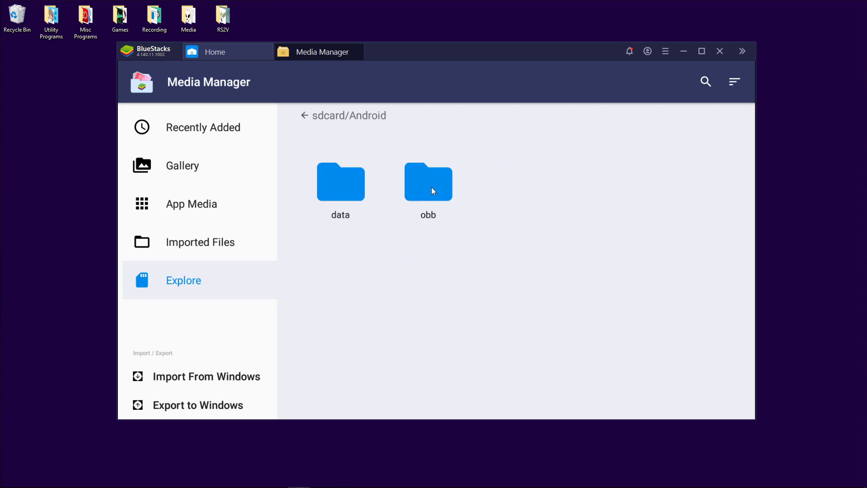
left_click(339, 195)
left_click(339, 359)
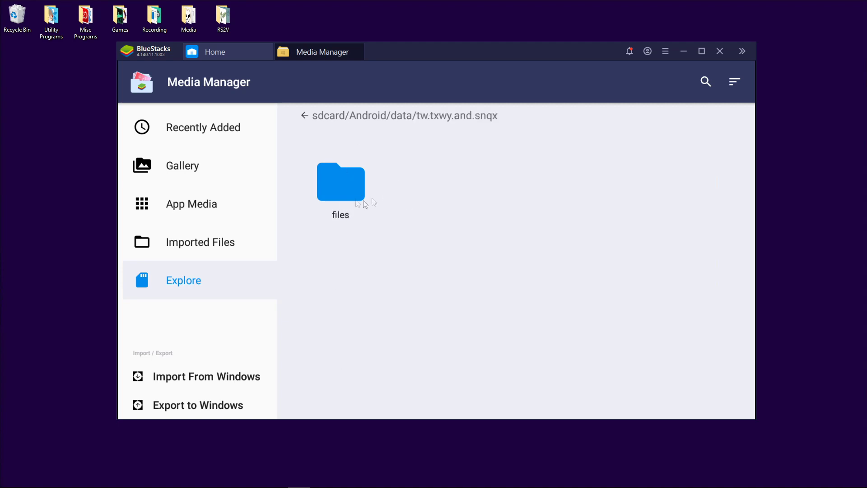
left_click(360, 198)
left_click(339, 189)
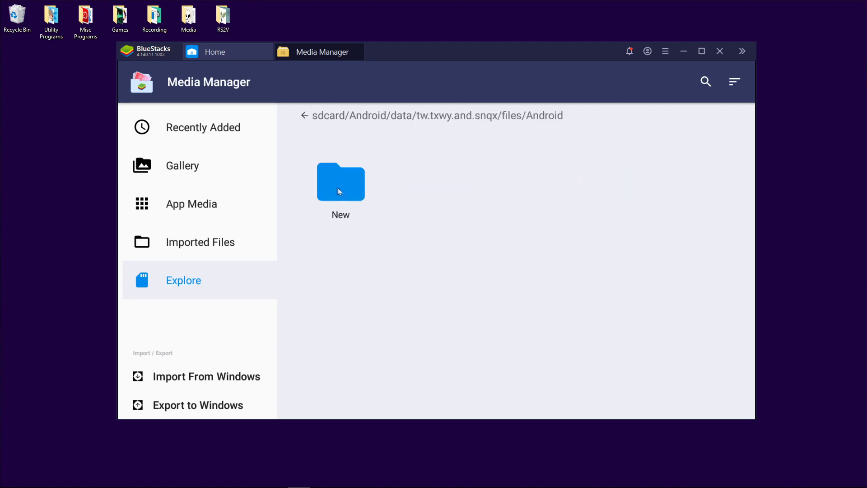
left_click(339, 186)
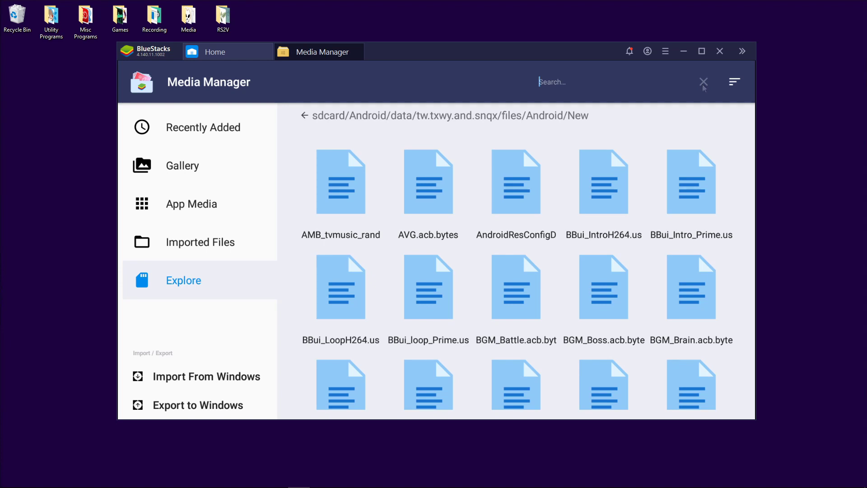
Step: Search 'hk' and export character_hk23.ab and character_hk23_spine.ab to the Windows Desktop
type("hk23")
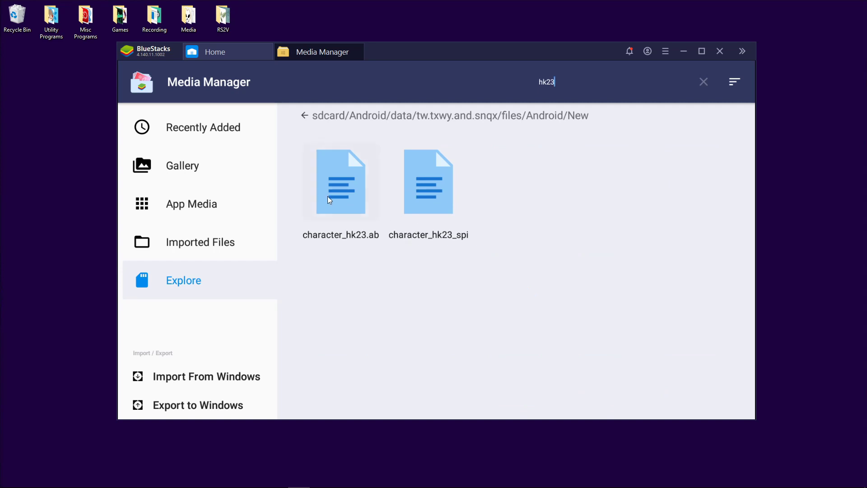
left_click(327, 196)
left_click(433, 195)
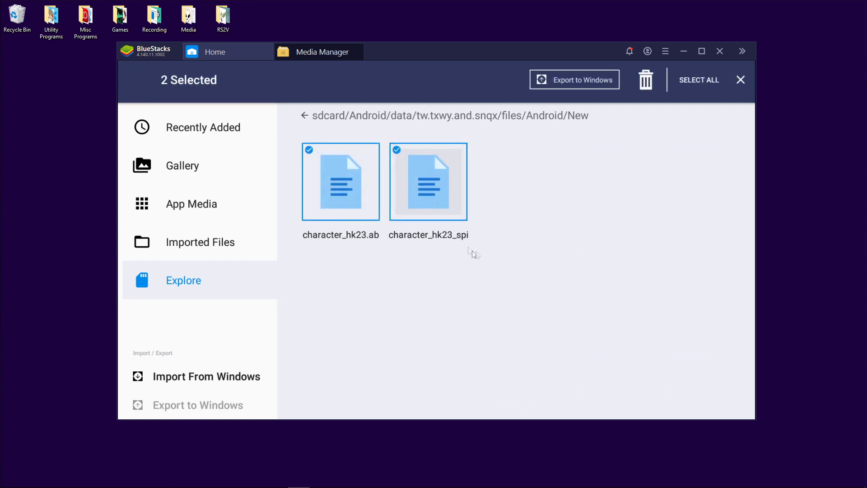
left_click(584, 83)
left_click(392, 234)
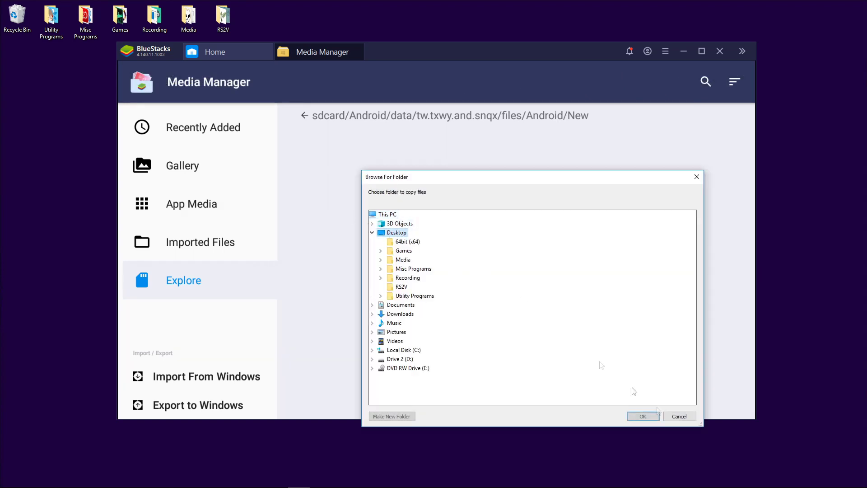
left_click(641, 416)
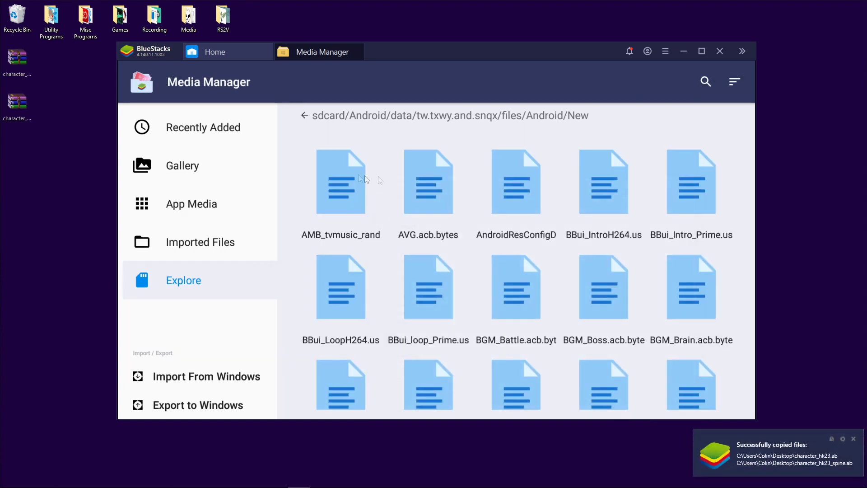
Step: Minimize BlueStacks and arrange the two copied .ab files side by side on the desktop
left_click(684, 51)
left_click_drag(54, 179, 351, 76)
left_click(327, 147)
left_click_drag(327, 147, 362, 106)
left_click(329, 104)
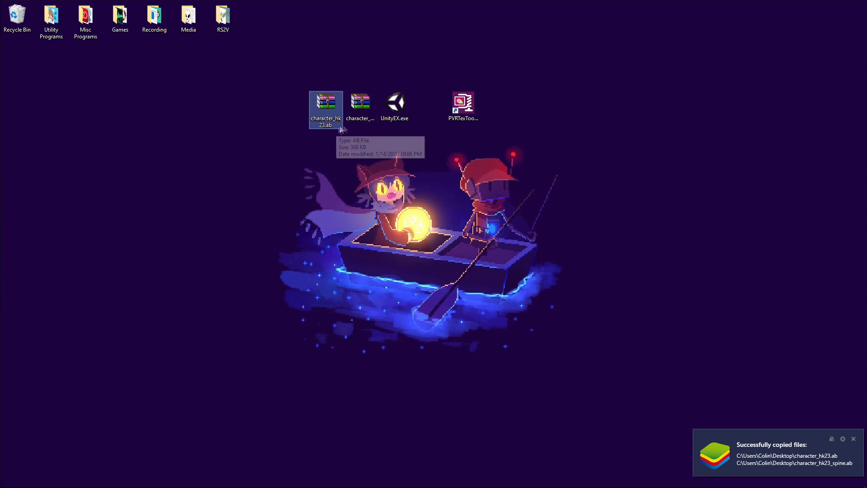
left_click(359, 110)
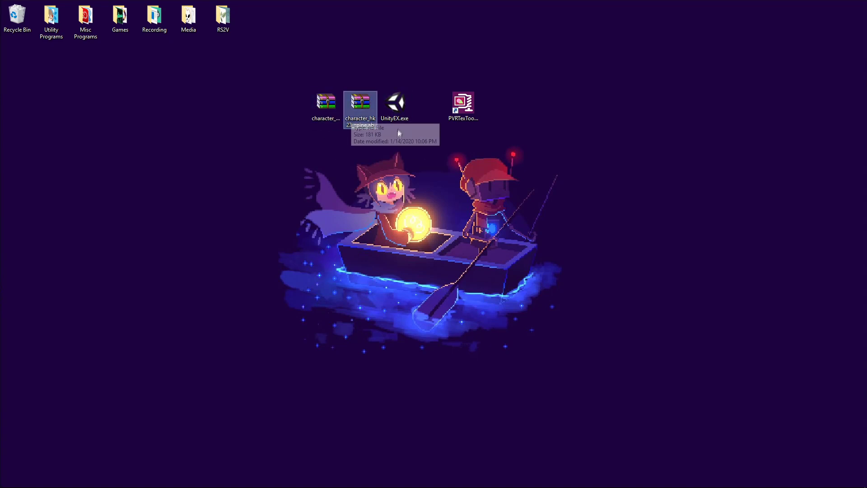
Step: Place UnityEX.exe next to PVRTexTool on the desktop and launch it
left_click(435, 157)
left_click(391, 107)
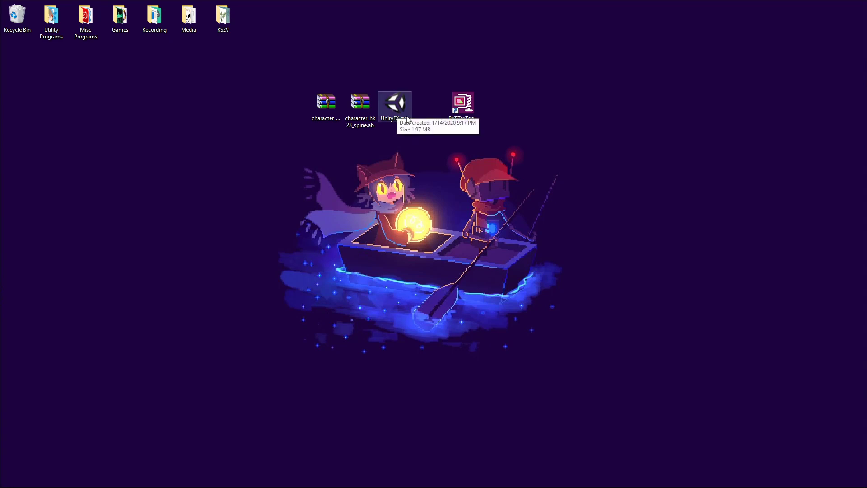
left_click_drag(415, 118, 440, 116)
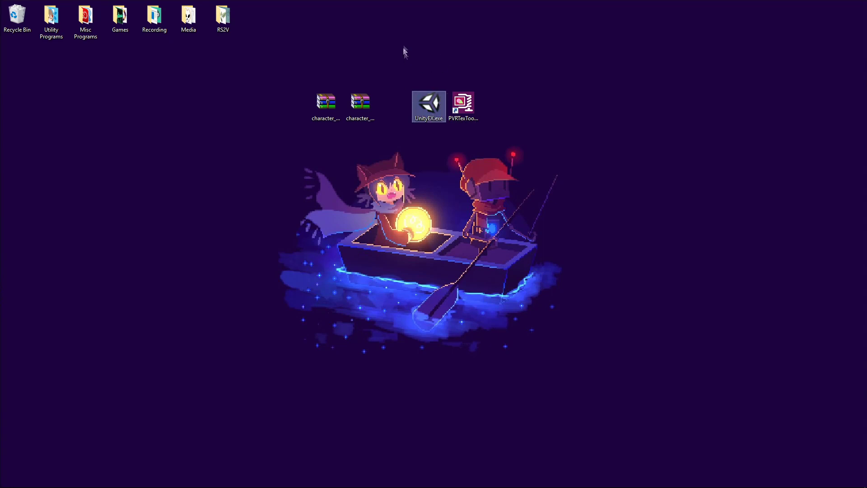
double_click(422, 106)
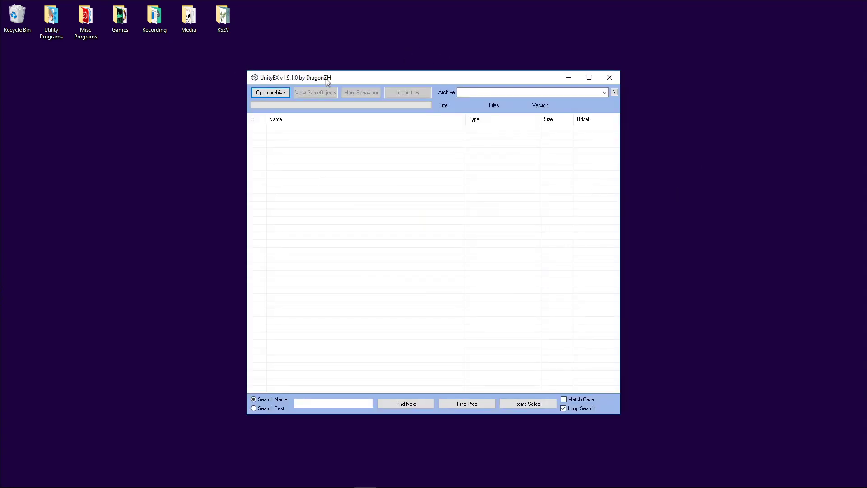
Step: Open character_hk23.ab from the Desktop in UnityEX, with Files of type set to ALL
left_click_drag(327, 81, 420, 66)
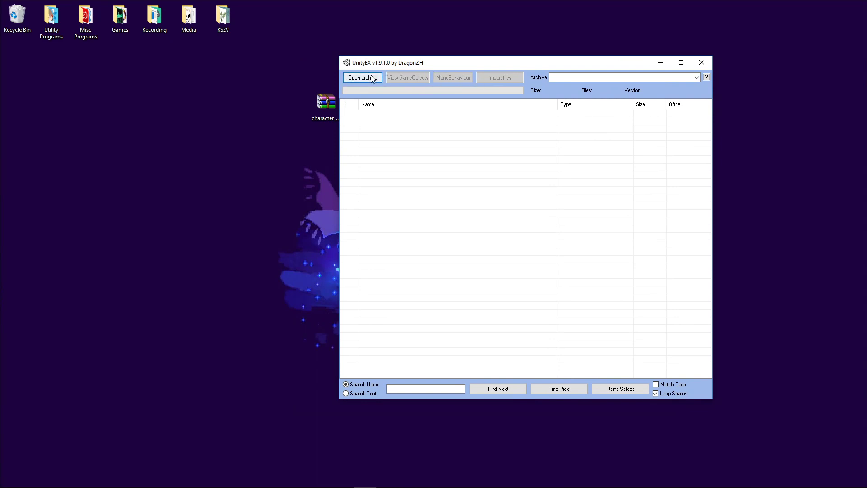
left_click(371, 76)
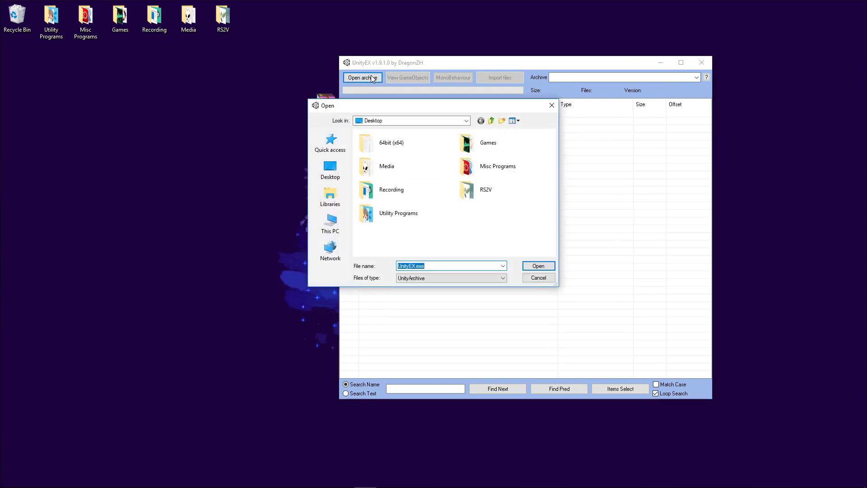
left_click(462, 278)
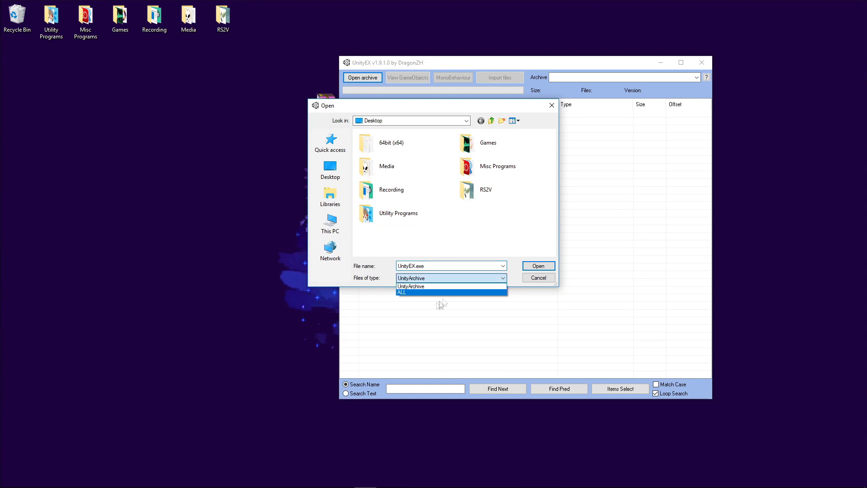
left_click(424, 293)
left_click_drag(553, 144, 555, 201)
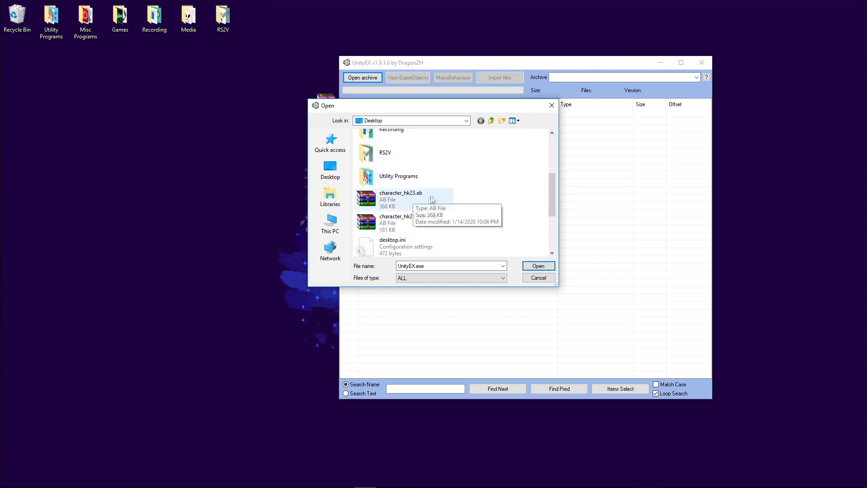
left_click(416, 199)
left_click(537, 266)
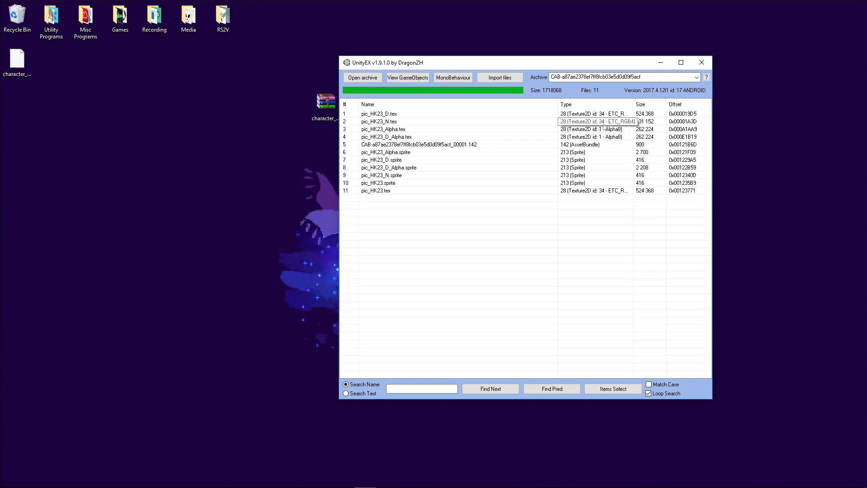
Step: Sort by type, select the five Texture2D entries, and export them with convert as *.png
left_click(585, 104)
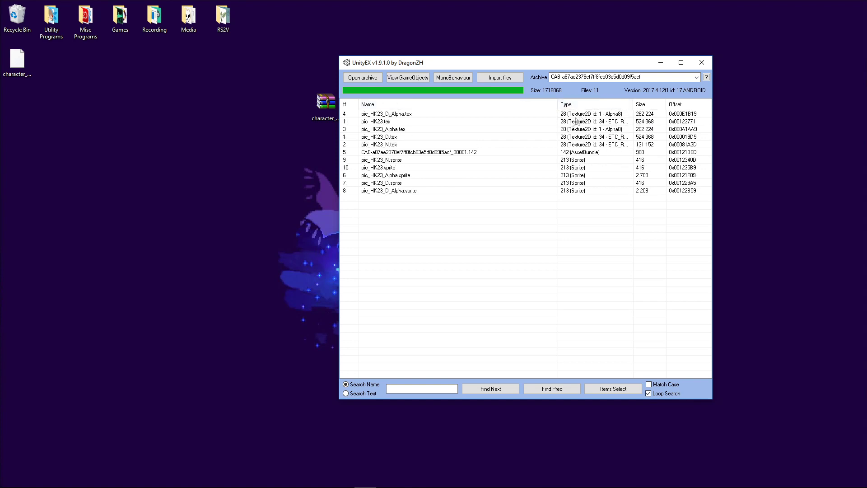
left_click(412, 117)
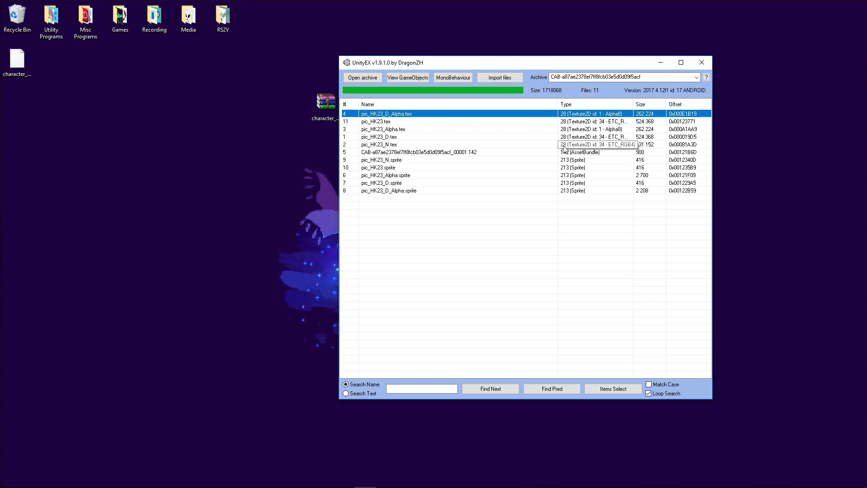
left_click(420, 143, "shift")
right_click(420, 143)
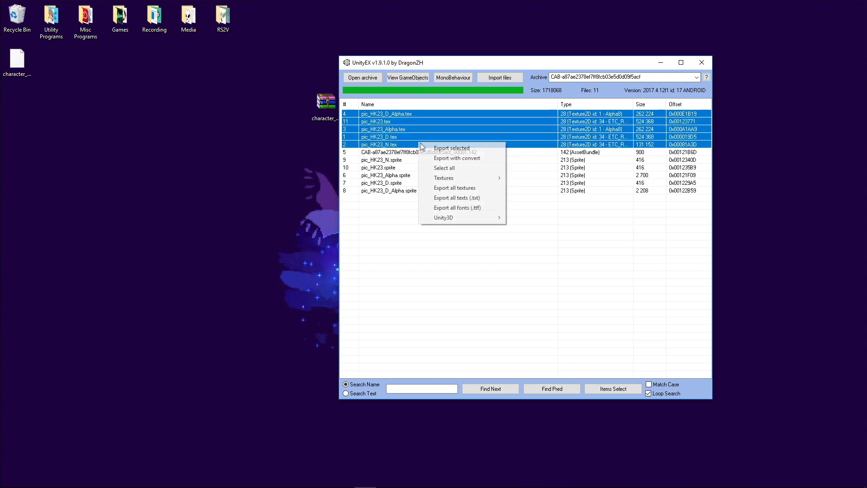
mouse_move(470, 180)
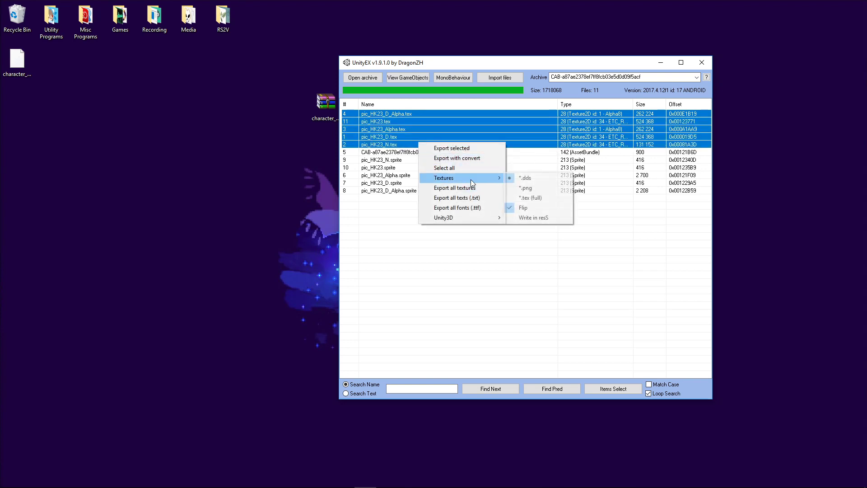
left_click(540, 190)
right_click(484, 131)
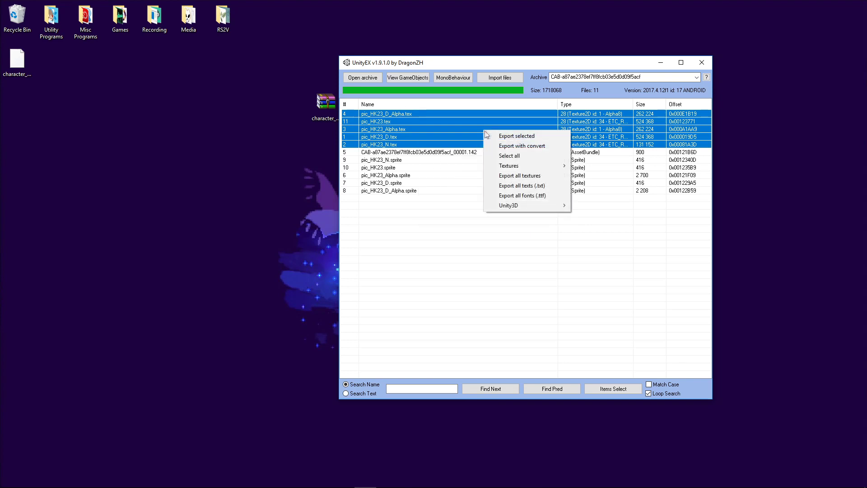
left_click(529, 147)
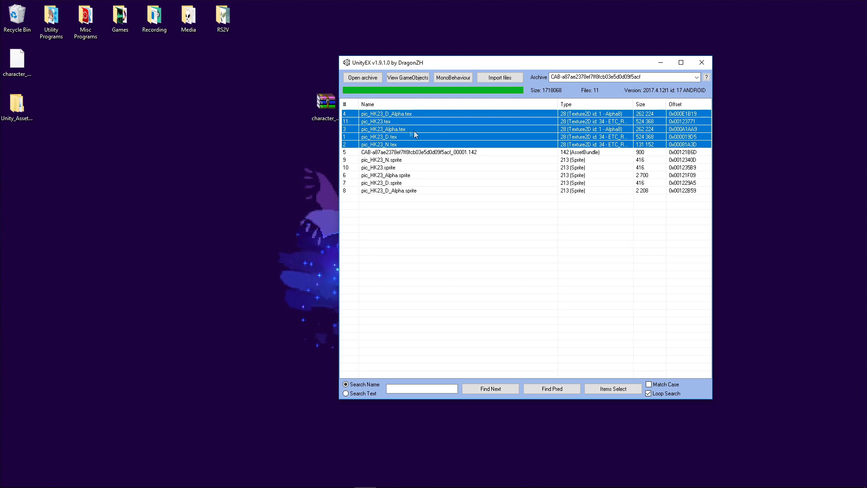
left_click_drag(18, 115, 293, 120)
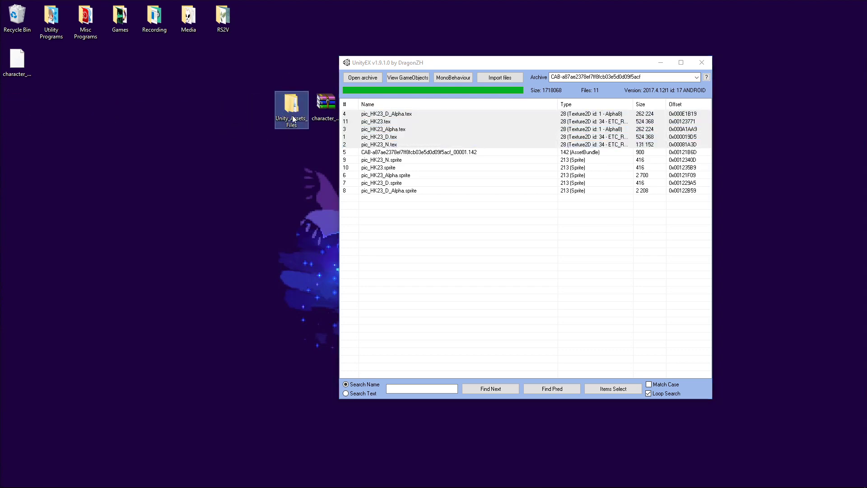
Step: Open Unity_Assets_Files > character_hk23 > CAB > Textures and preview the alpha PNGs
double_click(292, 118)
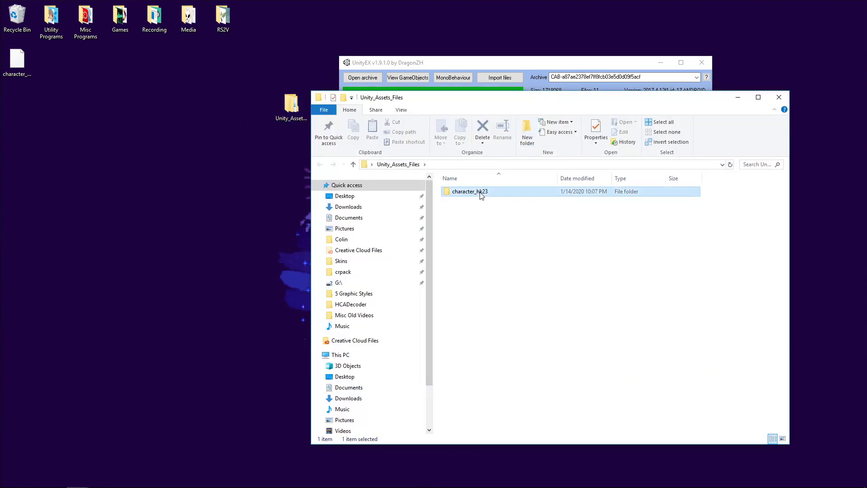
double_click(480, 195)
double_click(480, 195)
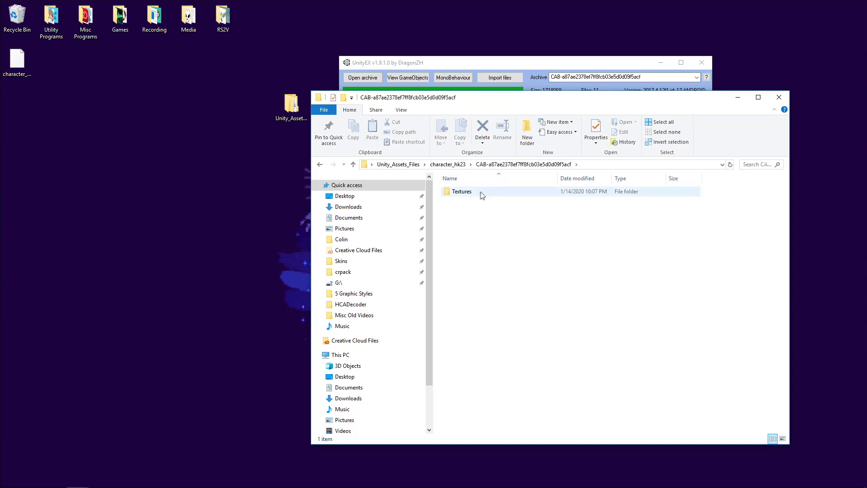
left_click(483, 195)
double_click(483, 195)
double_click(500, 200)
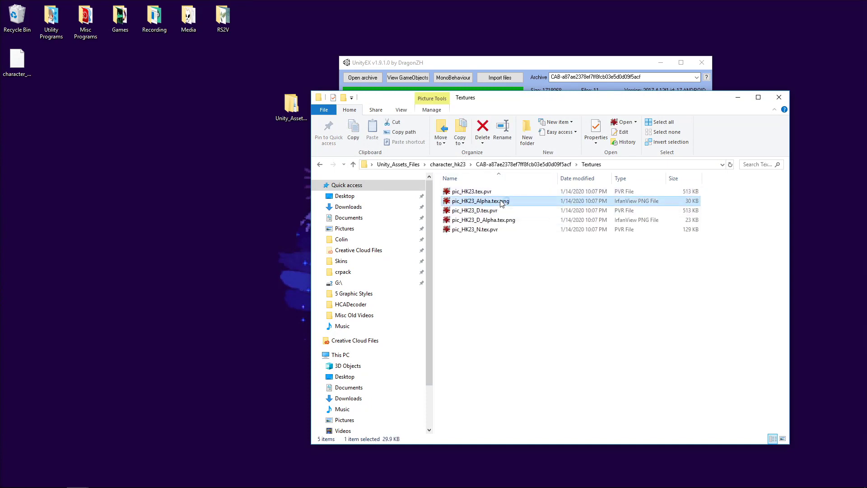
key("Right")
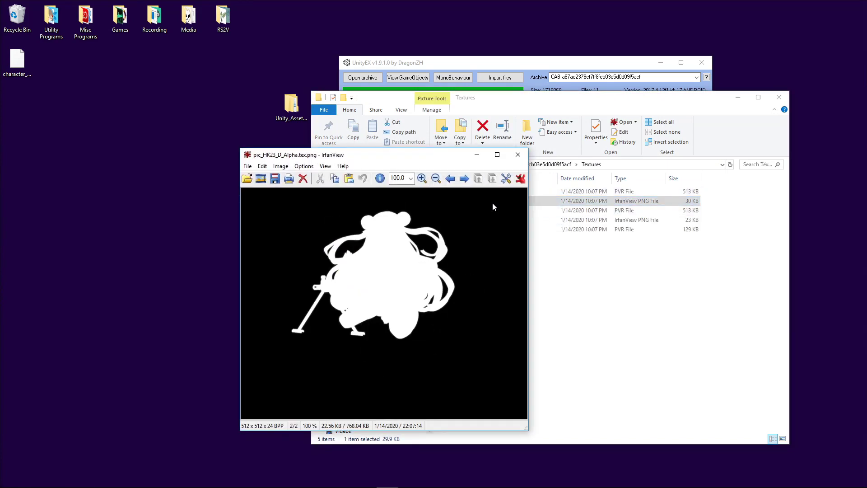
key("Left")
key("Right")
left_click(518, 155)
Step: Move the Textures window to the left and minimize UnityEX
left_click(460, 191)
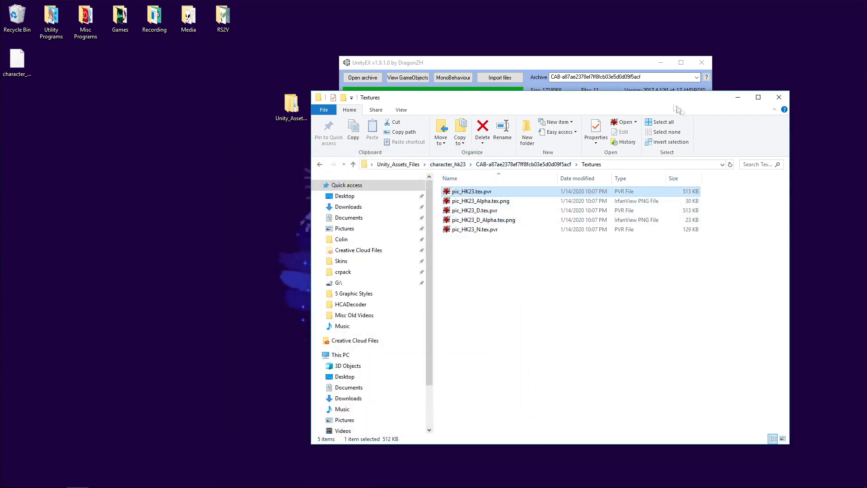
left_click_drag(452, 97, 211, 73)
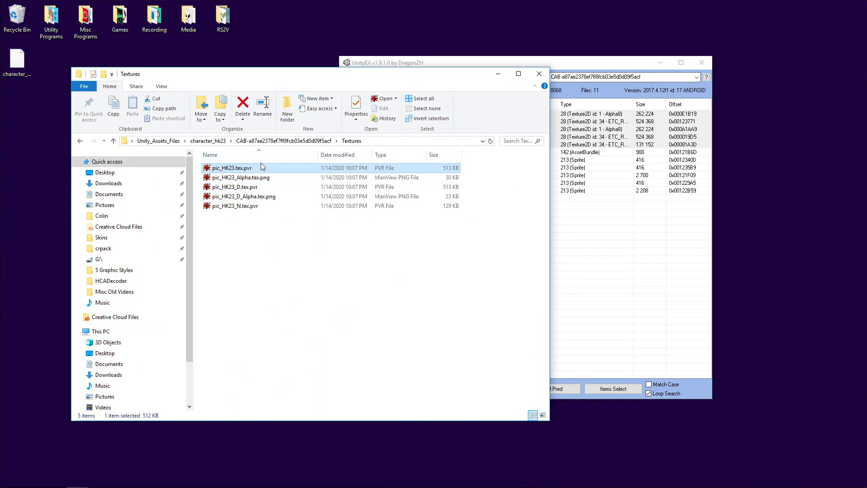
left_click_drag(659, 59, 679, 63)
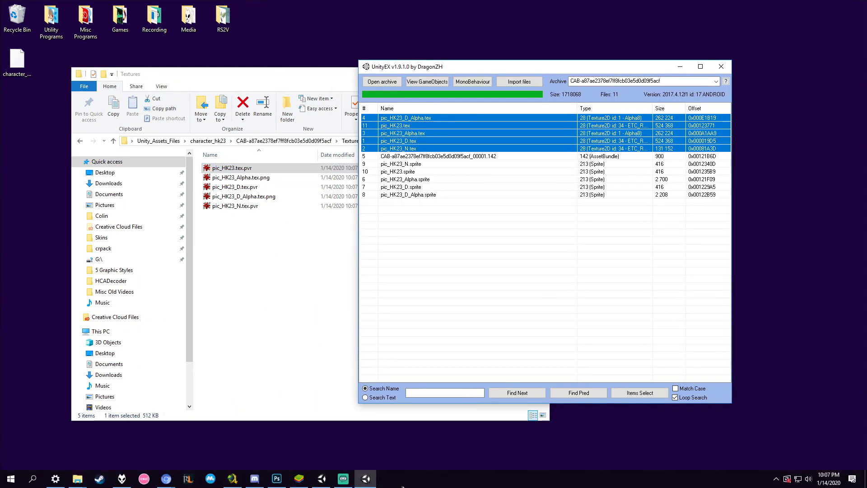
left_click(679, 66)
left_click_drag(422, 74, 445, 145)
left_click(465, 109)
Step: Launch PVRTexTool from the desktop and open pic_HK23.tex.pvr via File > Open
double_click(466, 110)
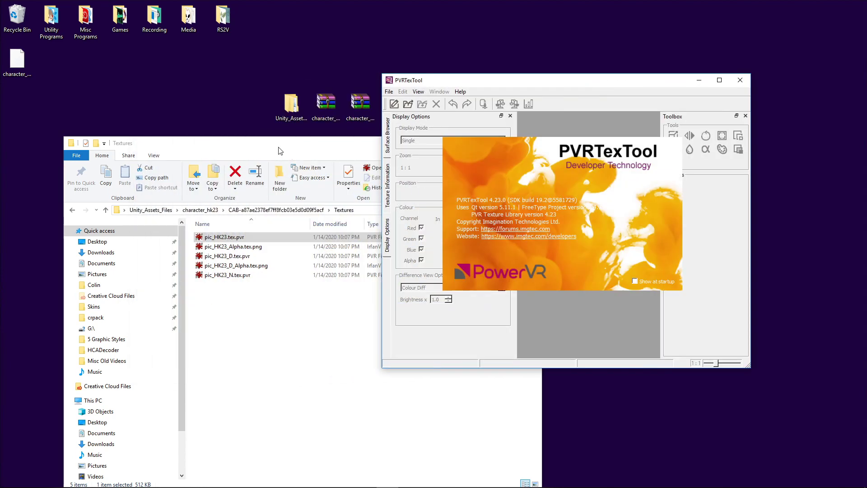
left_click_drag(280, 151, 271, 109)
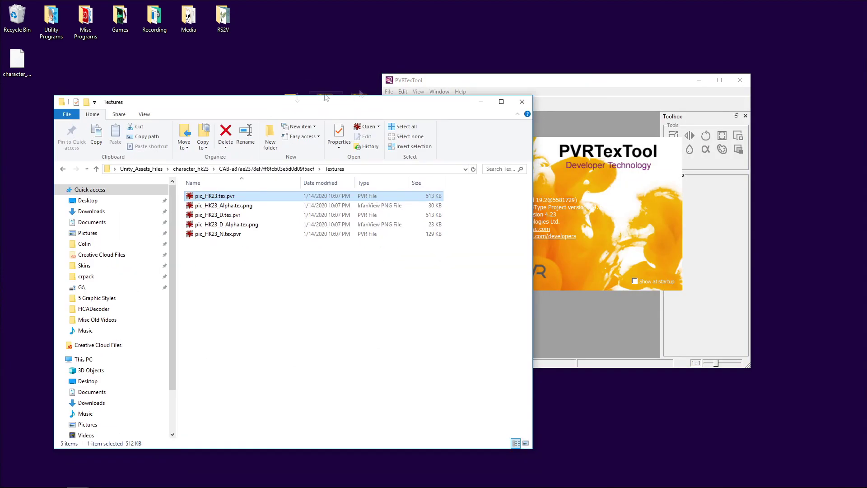
left_click(584, 86)
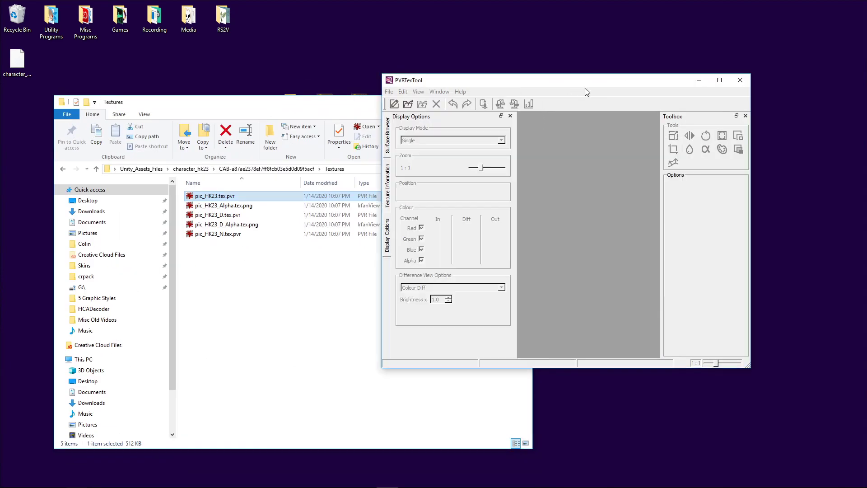
left_click(391, 93)
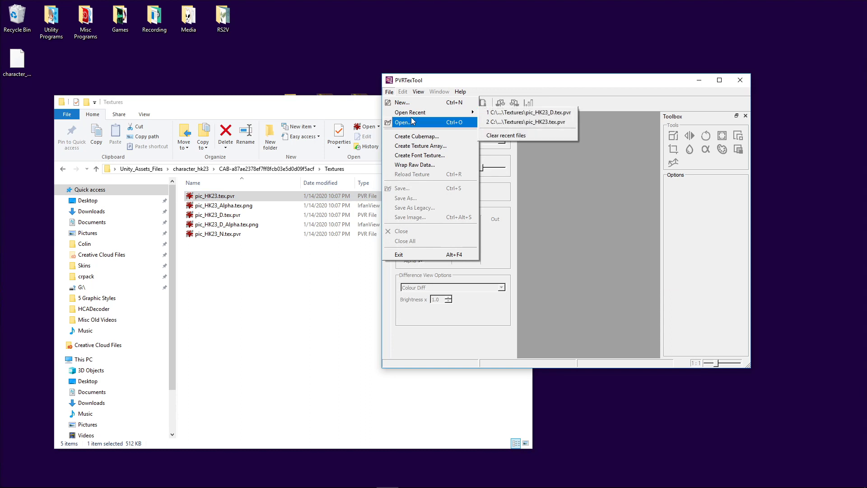
left_click(412, 121)
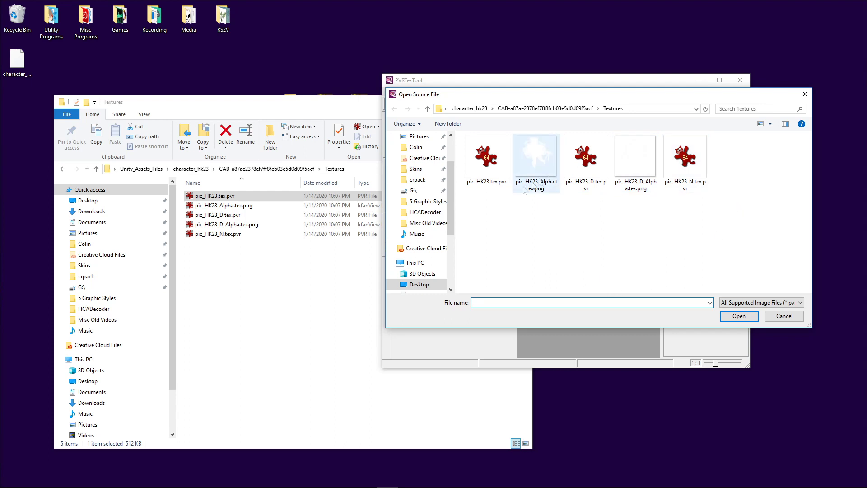
left_click(479, 168)
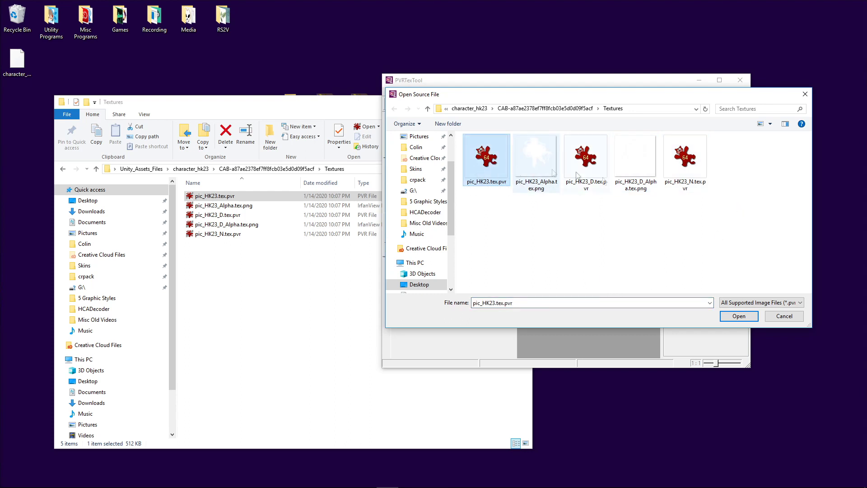
left_click(738, 316)
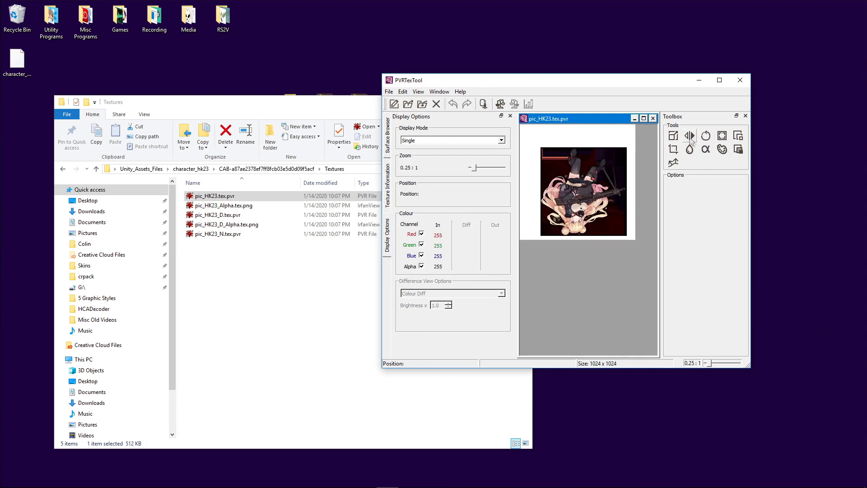
Step: Flip pic_HK23 vertically and save the image as normal.png
left_click(689, 136)
left_click(701, 201)
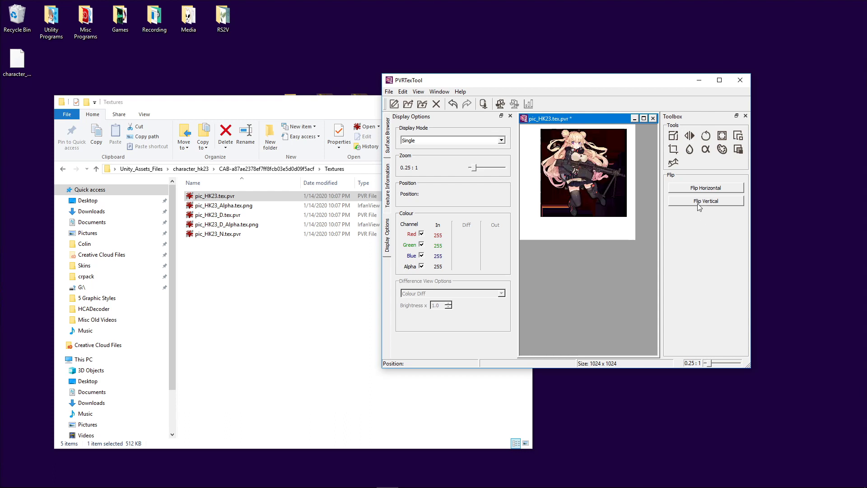
left_click(389, 92)
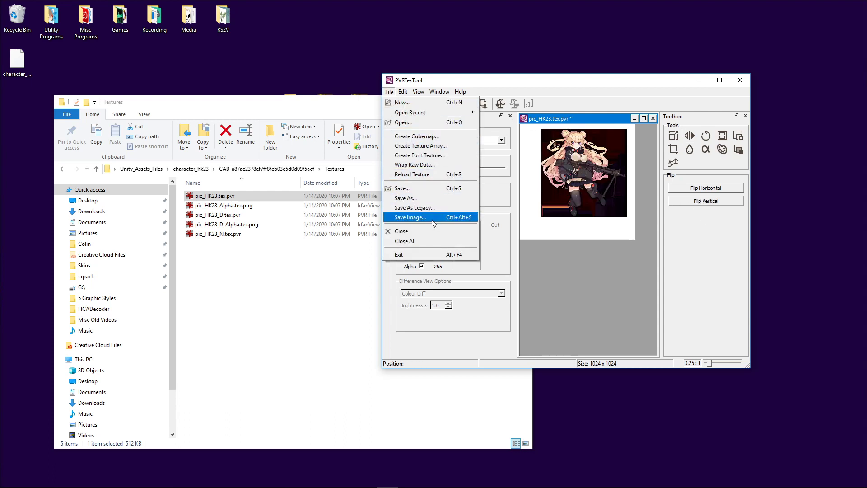
left_click(389, 92)
left_click(388, 92)
left_click(410, 218)
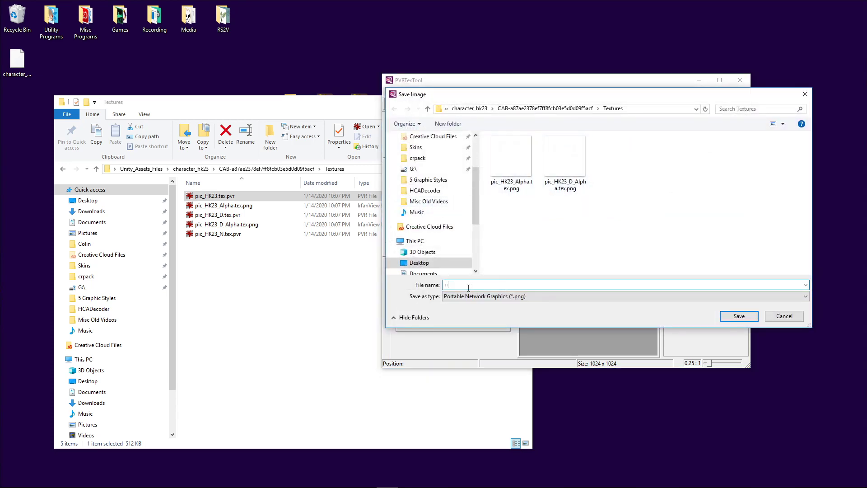
type("normal")
key("Return")
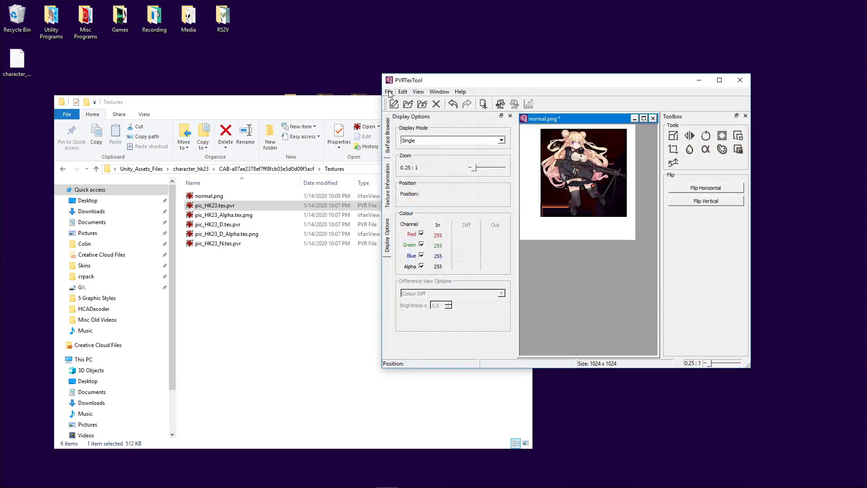
Step: Choose pic_HK23_D.tex.pvr in the File > Open dialog
left_click(388, 92)
left_click(407, 113)
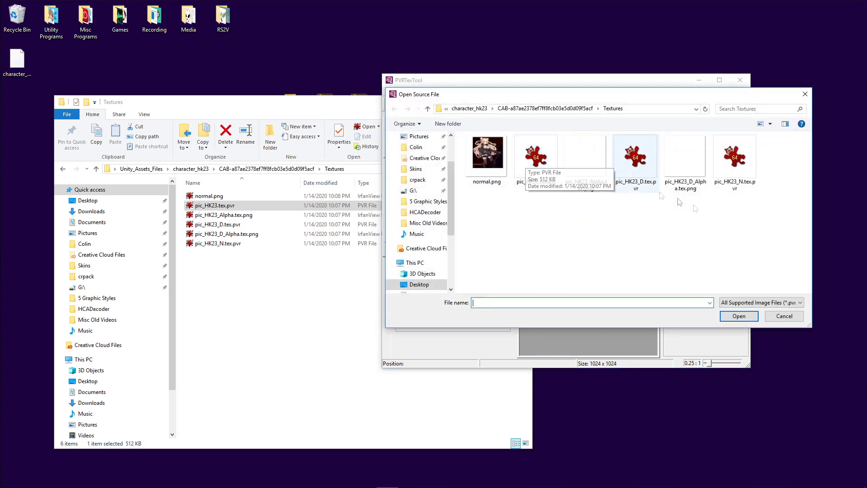
left_click(633, 189)
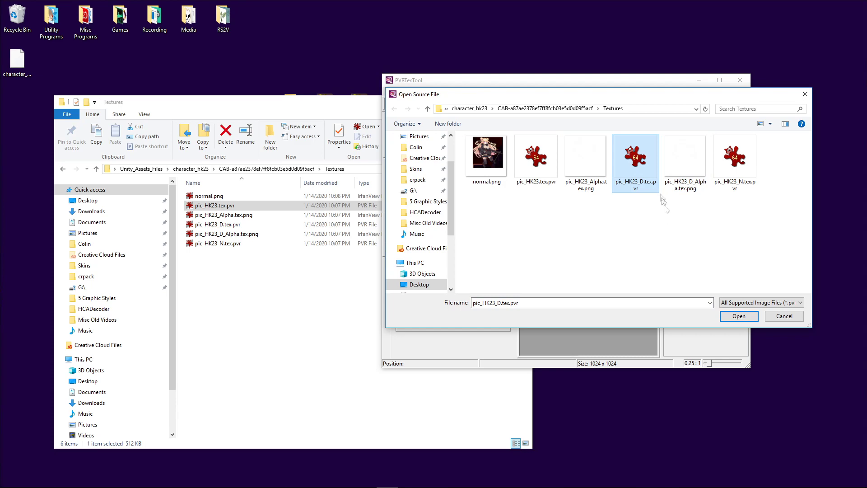
Step: Open pic_HK23_D.tex.pvr and flip it vertically
left_click(738, 316)
left_click(709, 202)
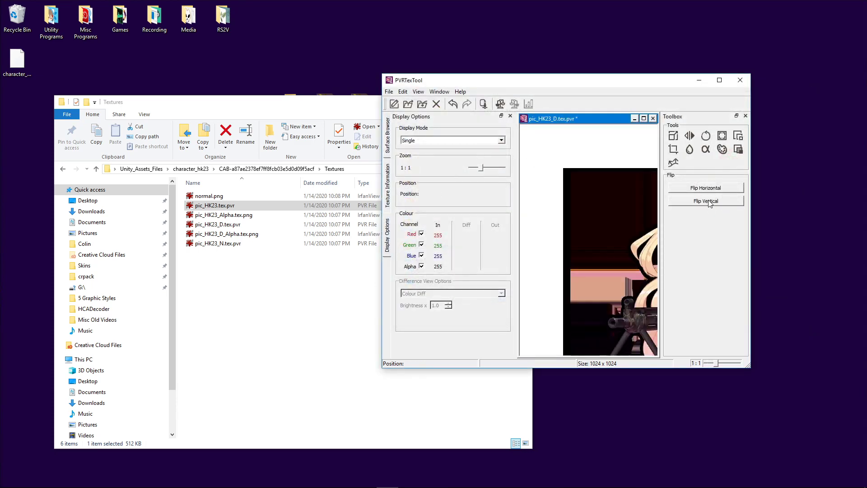
scroll(606, 242, "down", 2)
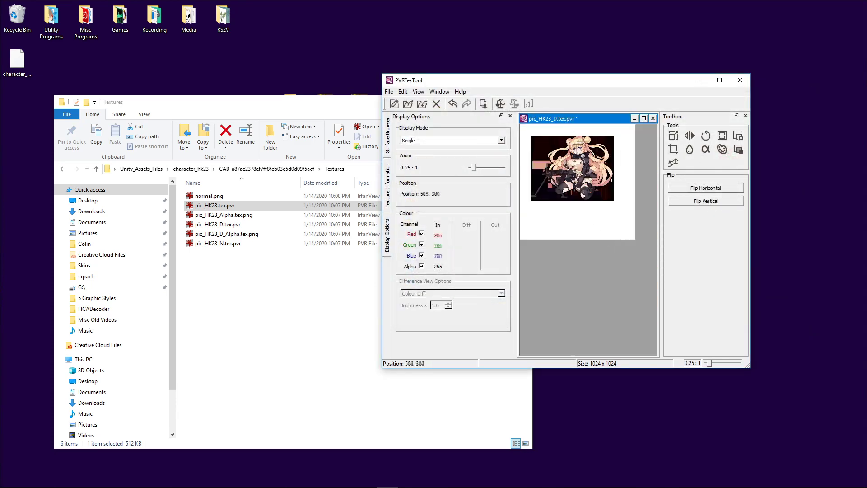
Step: Save the image as damaged.png, then close PVRTexTool without saving the texture
left_click(389, 91)
mouse_move(400, 94)
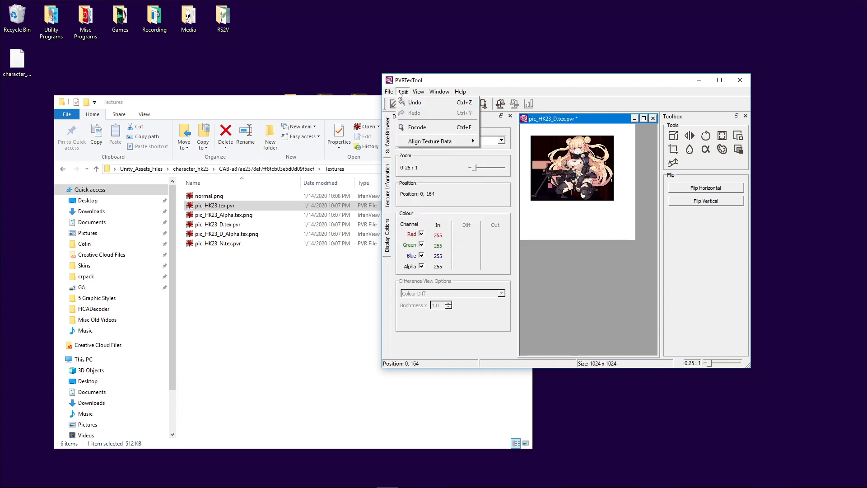
left_click(420, 217)
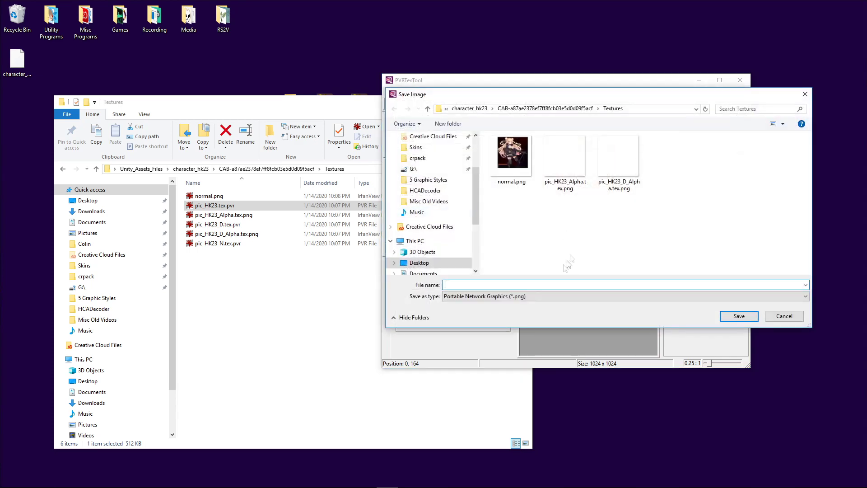
type("damaged")
key("Return")
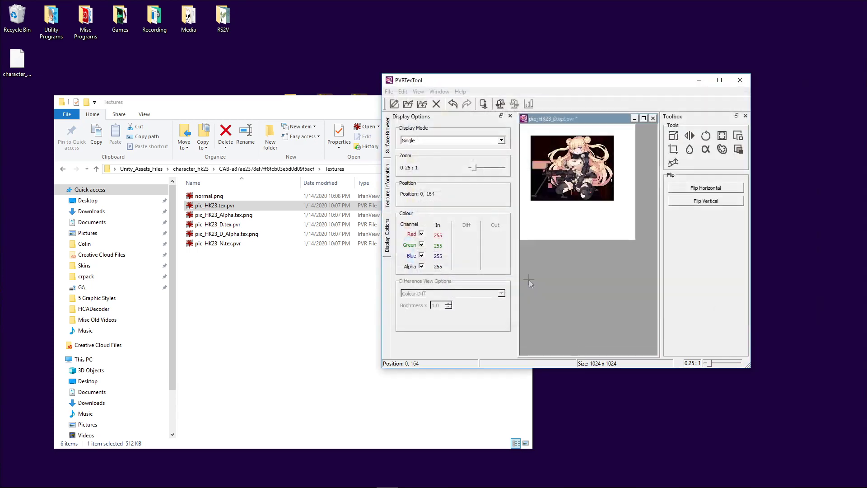
left_click(740, 81)
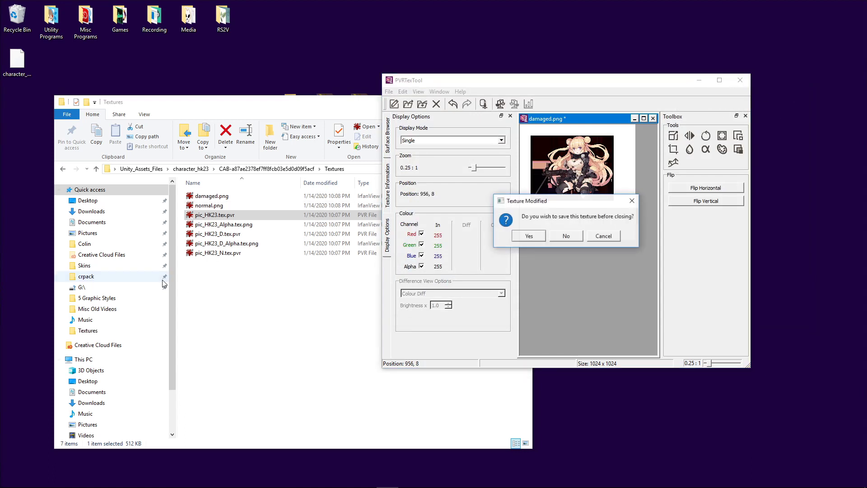
left_click(580, 241)
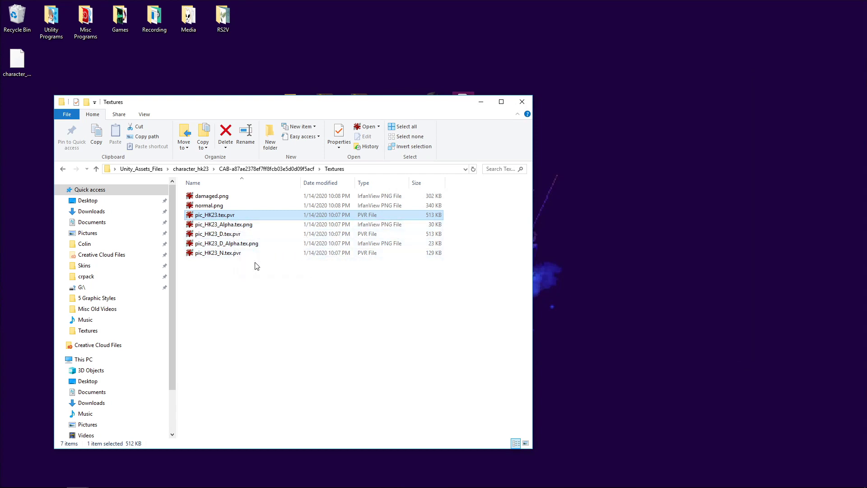
Step: Delete pic_HK23.tex.pvr, pic_HK23_N.tex.pvr and pic_HK23_D.tex.pvr from the Textures folder
key("Delete")
left_click(244, 244)
key("Delete")
left_click(244, 224)
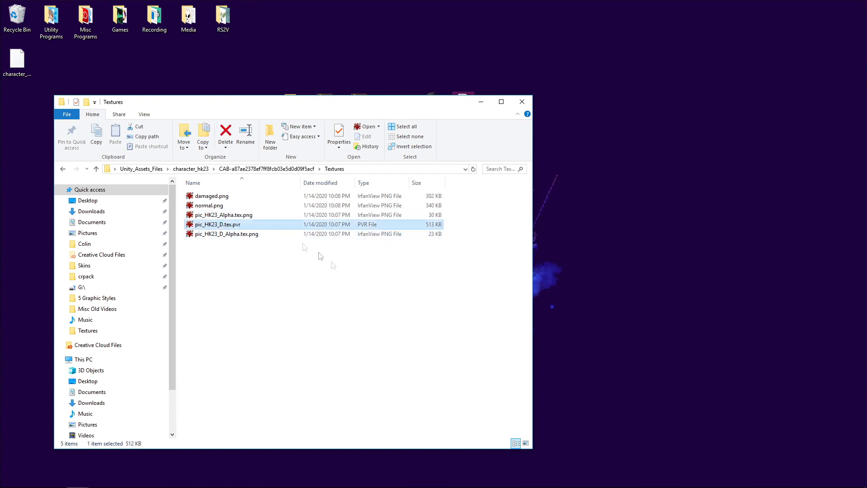
key("Delete")
Step: Move the four PNG textures onto the desktop, close Explorer, and delete the Unity_Assets folder
left_click_drag(262, 101, 597, 71)
left_click_drag(577, 212, 270, 196)
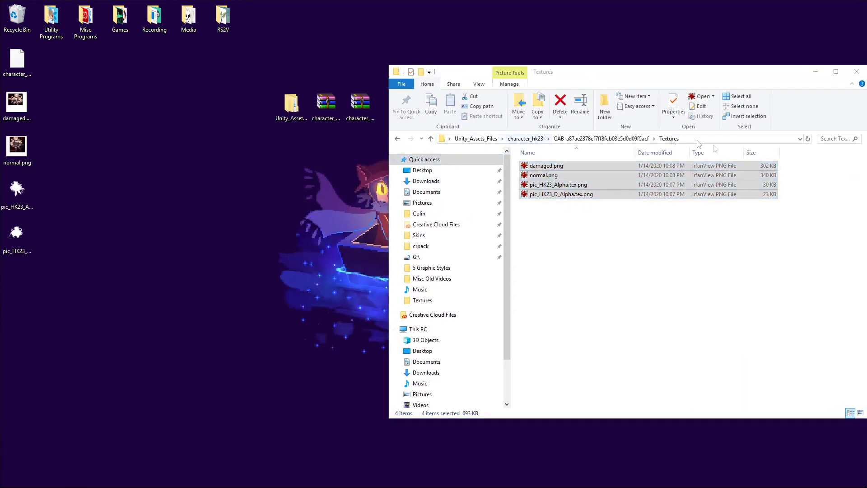
left_click(856, 71)
left_click_drag(258, 85, 310, 122)
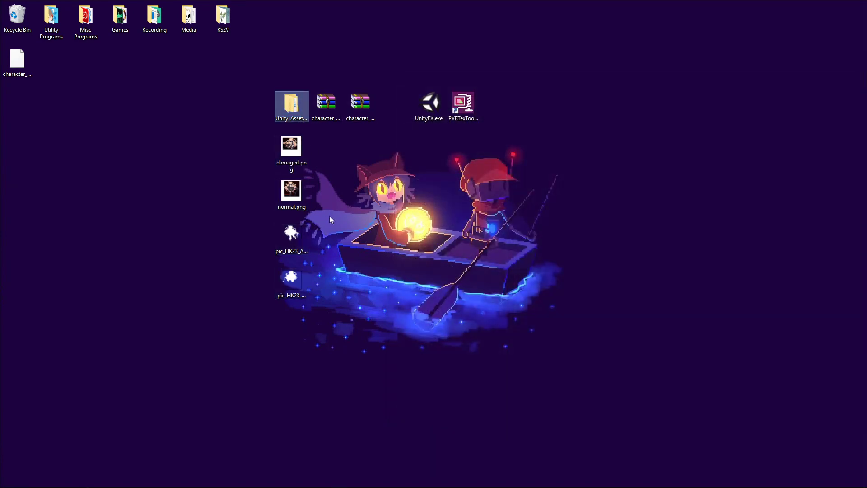
key("Delete")
left_click_drag(320, 316, 349, 163)
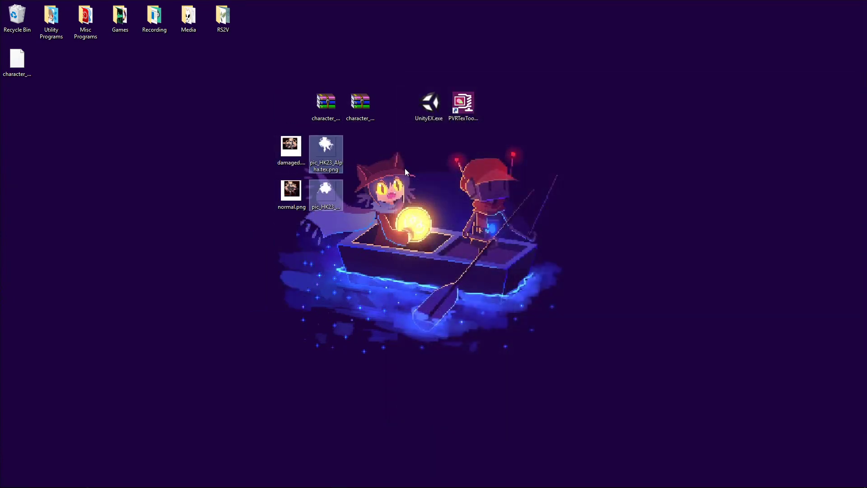
Step: Preview damaged.png in IrfanView, close the viewer, and restore Photoshop from the taskbar
double_click(291, 148)
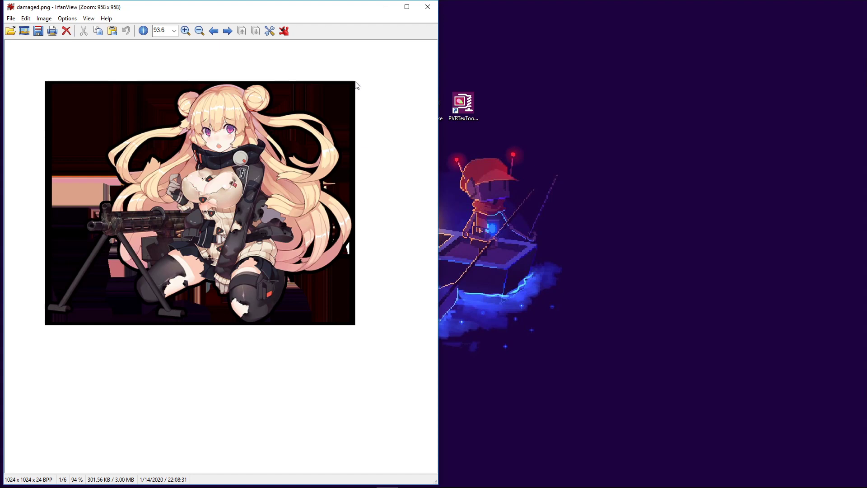
left_click(428, 7)
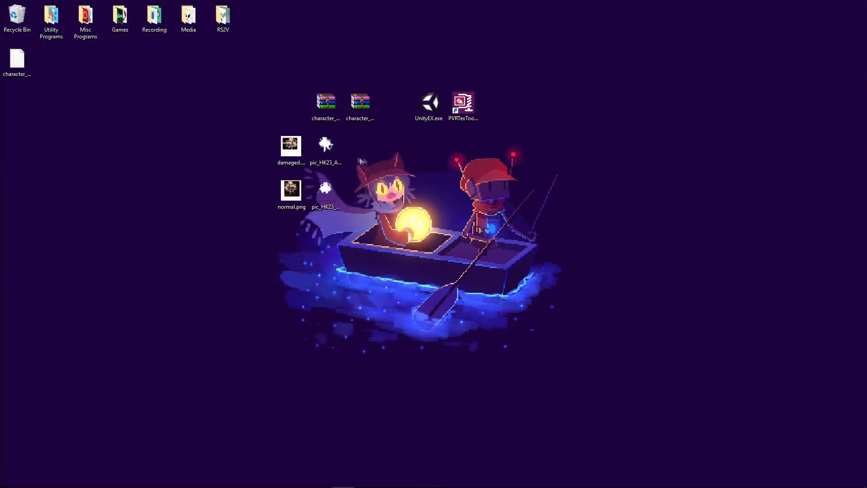
double_click(330, 149)
double_click(299, 159)
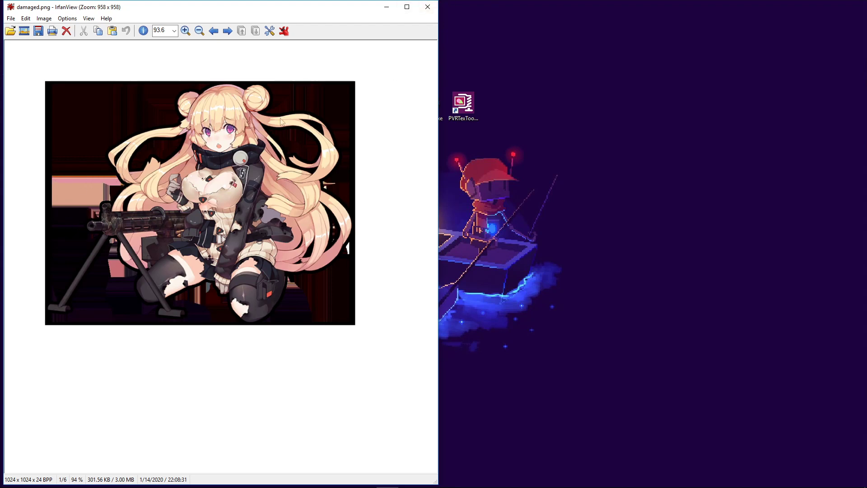
left_click(427, 7)
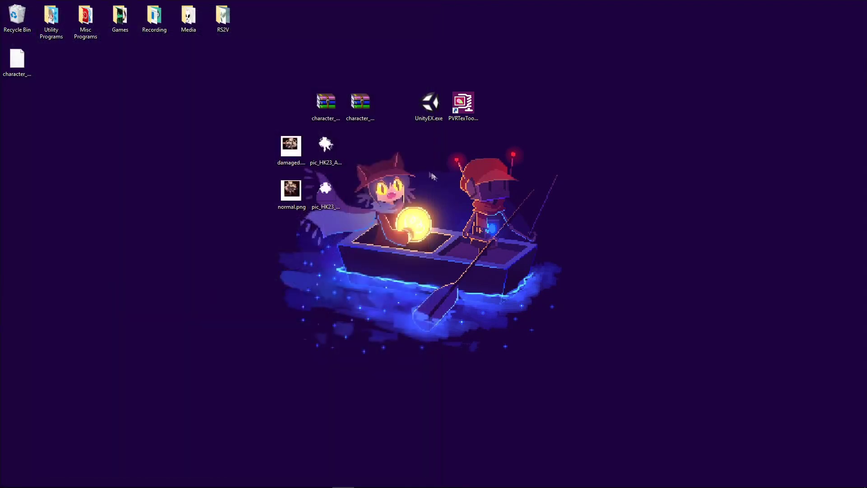
left_click_drag(244, 116, 278, 119)
left_click(277, 480)
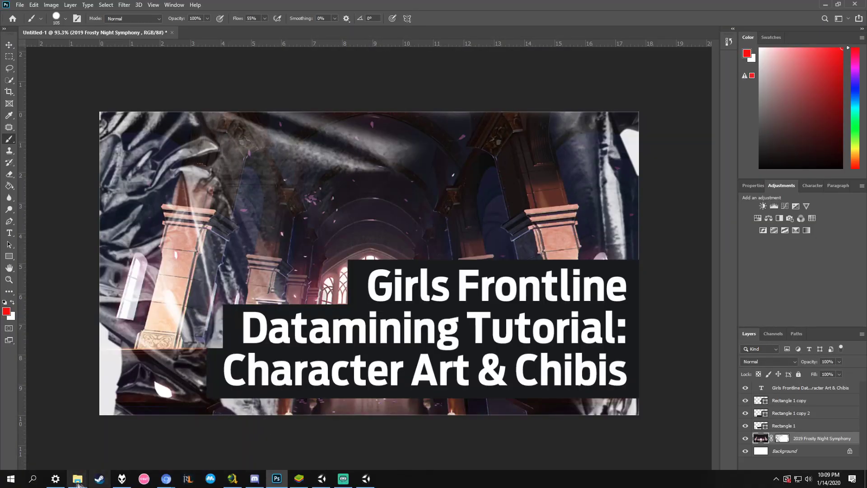
Step: Drag normal.png from the Desktop folder into Photoshop as a new document, keeping Explorer in front
mouse_move(78, 479)
mouse_move(62, 445)
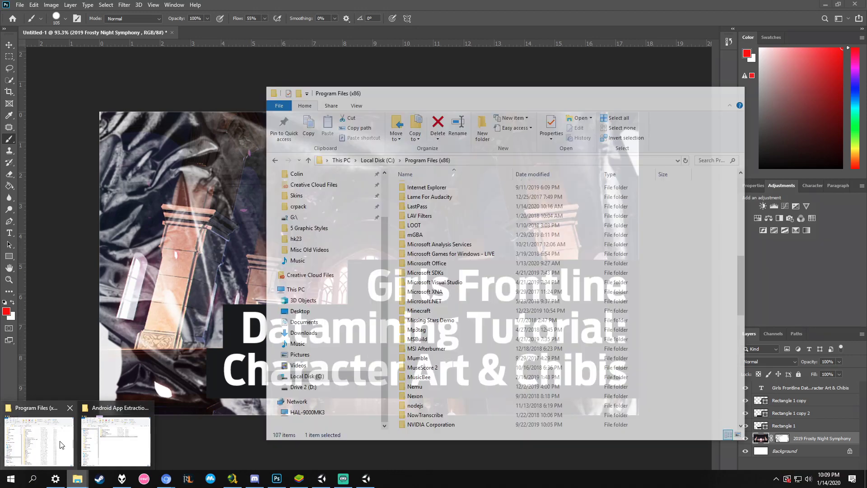
left_click(105, 439)
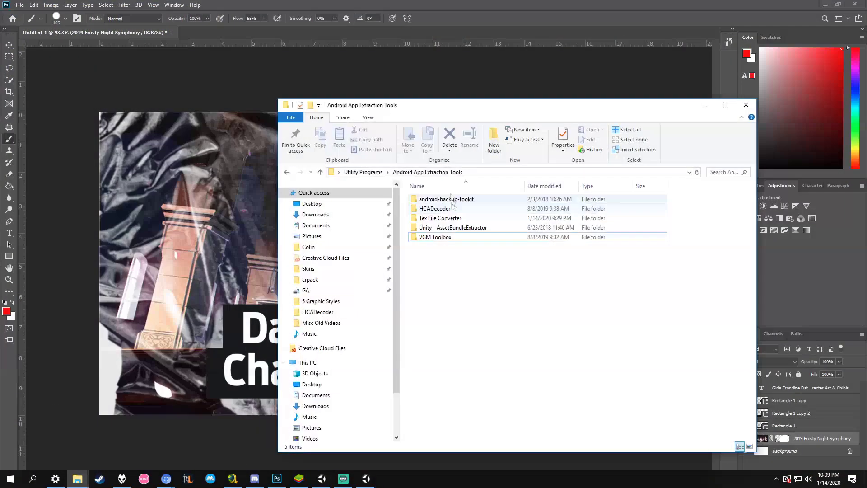
left_click(311, 204)
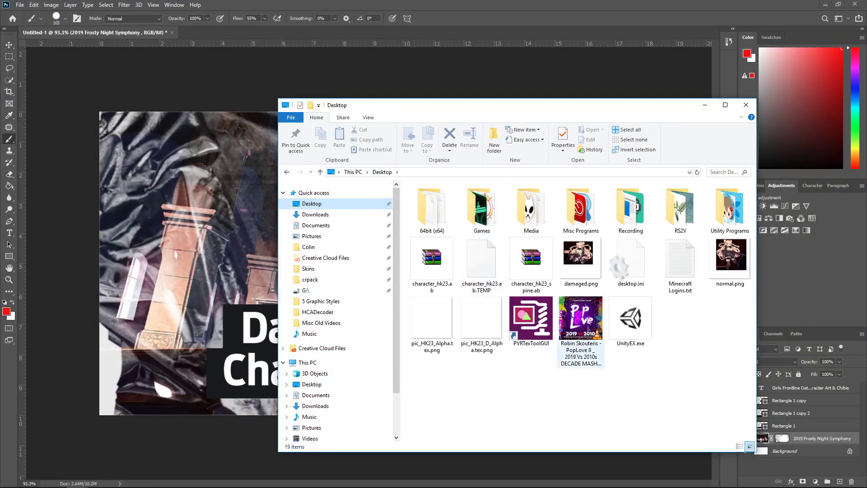
left_click_drag(730, 257, 204, 34)
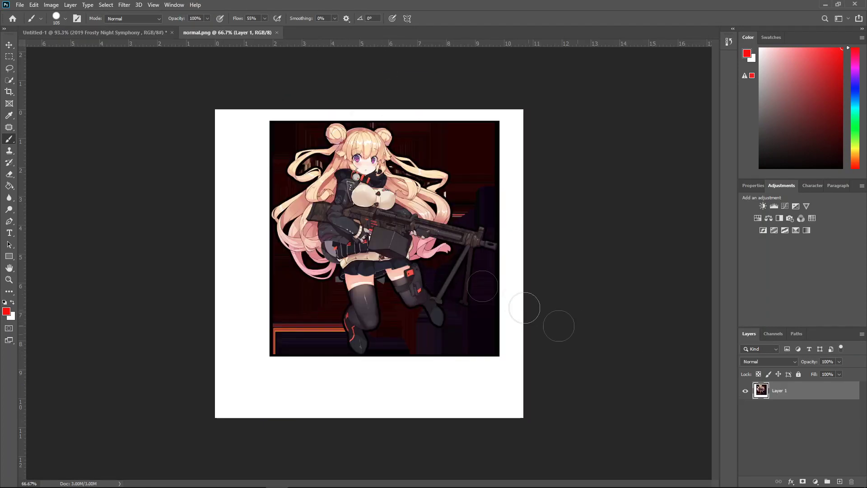
mouse_move(78, 478)
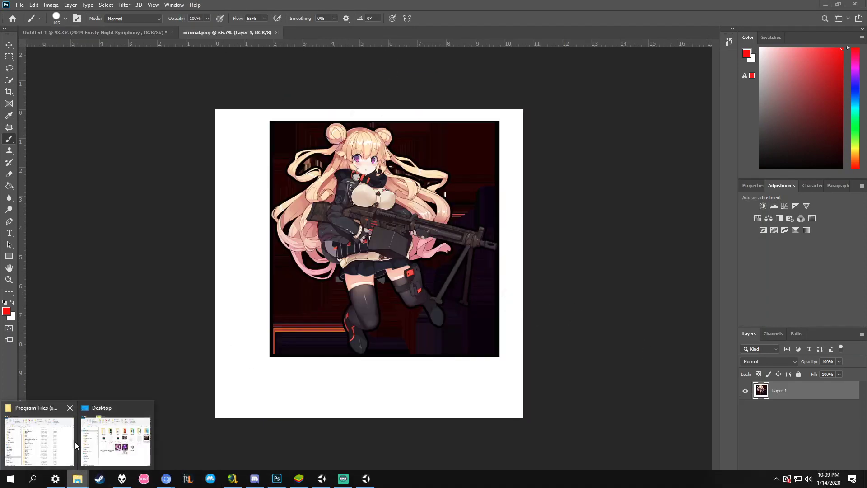
left_click(91, 443)
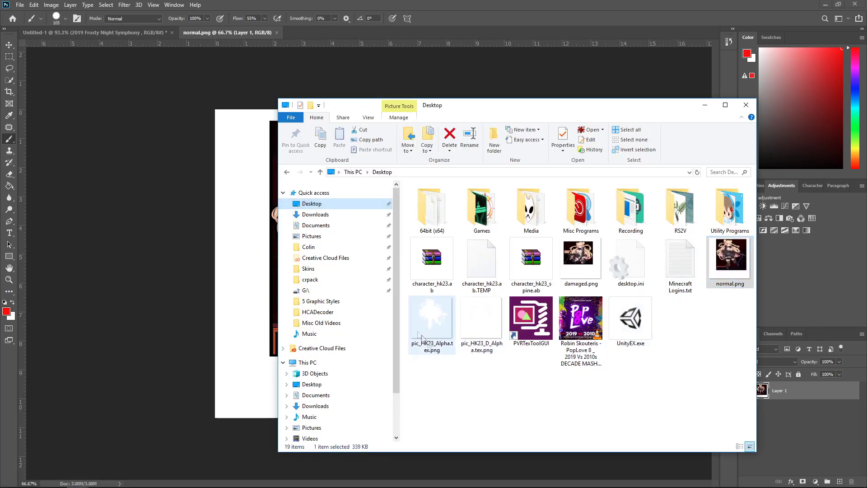
Step: Place pic_HK23_Alpha.tex.png as a layer, scale it to 150%, and move it beneath Layer 1
left_click_drag(418, 333, 381, 235)
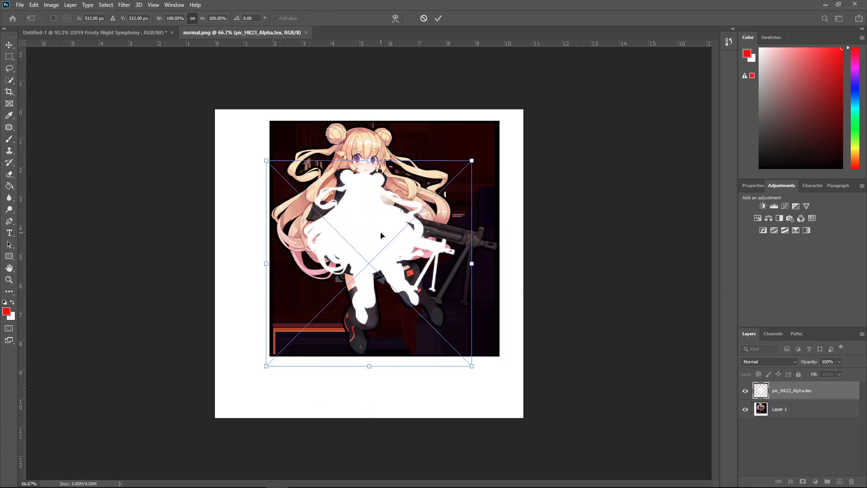
key("Return")
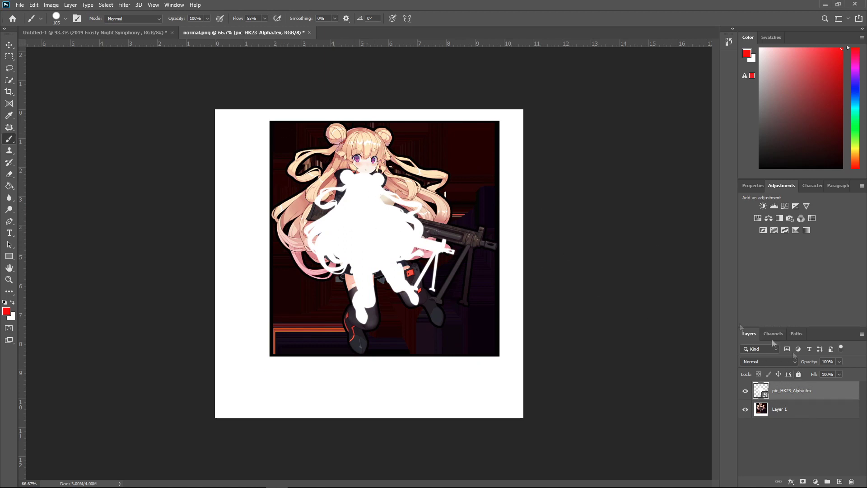
key("ctrl+t")
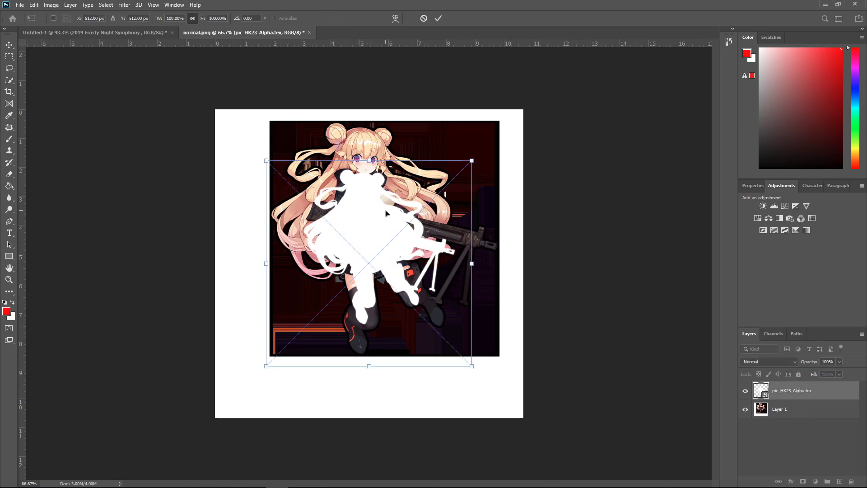
left_click_drag(386, 213, 389, 239)
type("150")
key("Return")
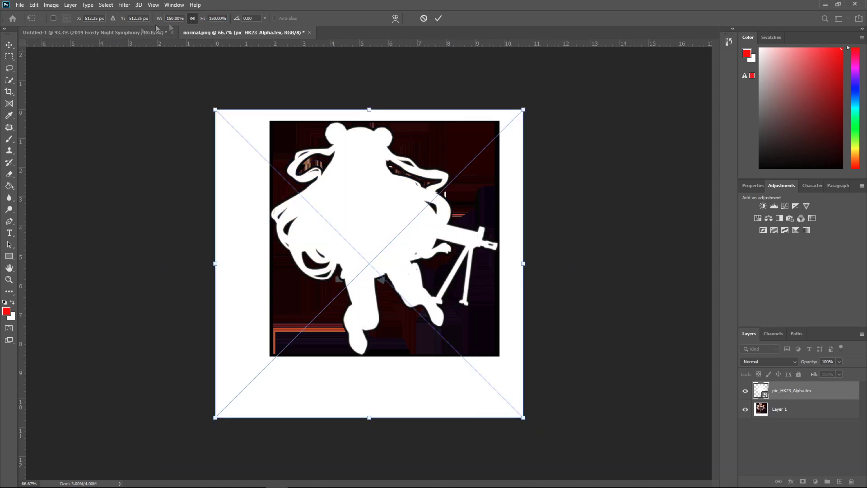
key("Return")
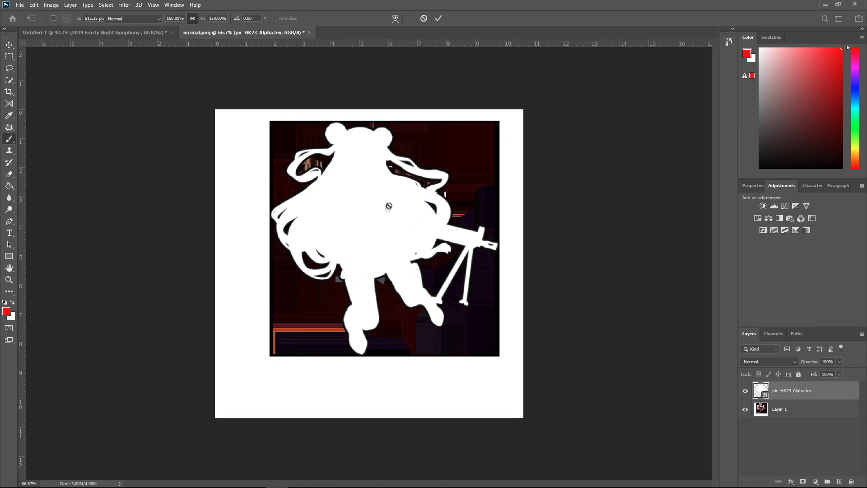
key("b")
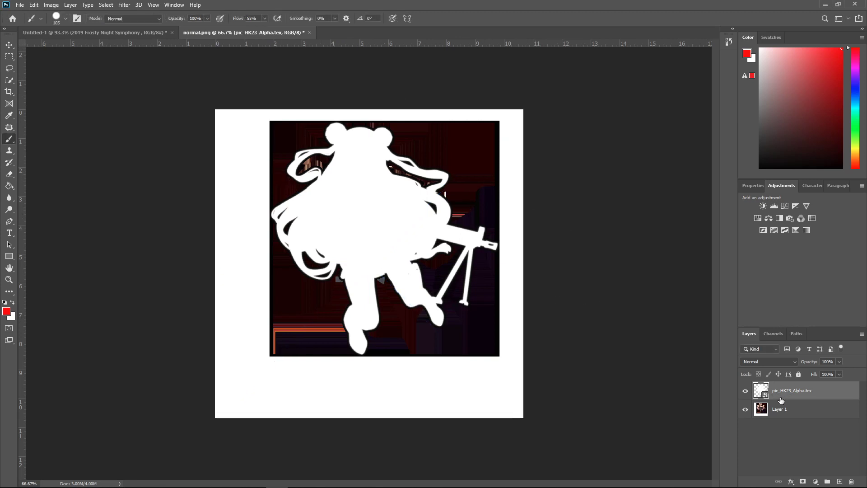
left_click_drag(781, 400, 788, 415)
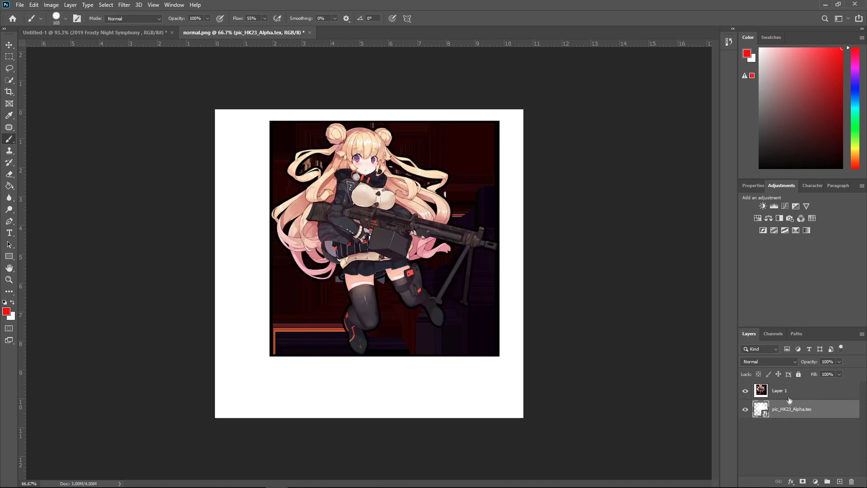
Step: Clip Layer 1 to the alpha layer and merge the visible layers into one
right_click(795, 397)
left_click(795, 397)
right_click(783, 394)
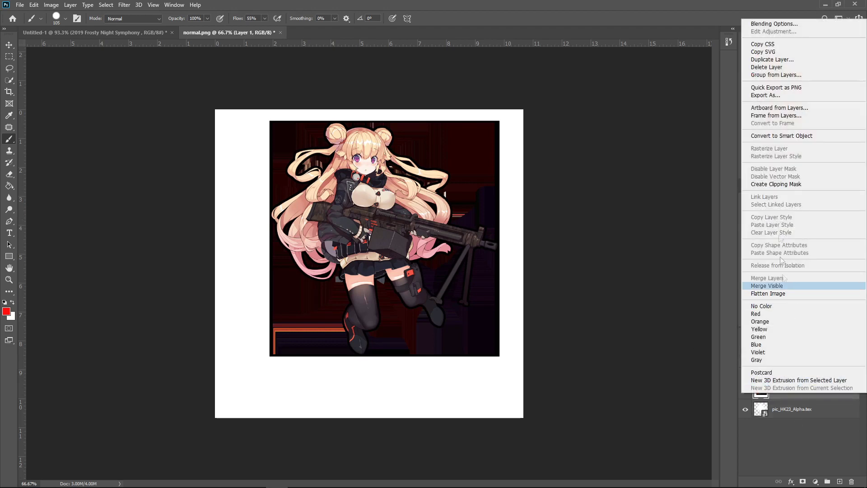
left_click(790, 185)
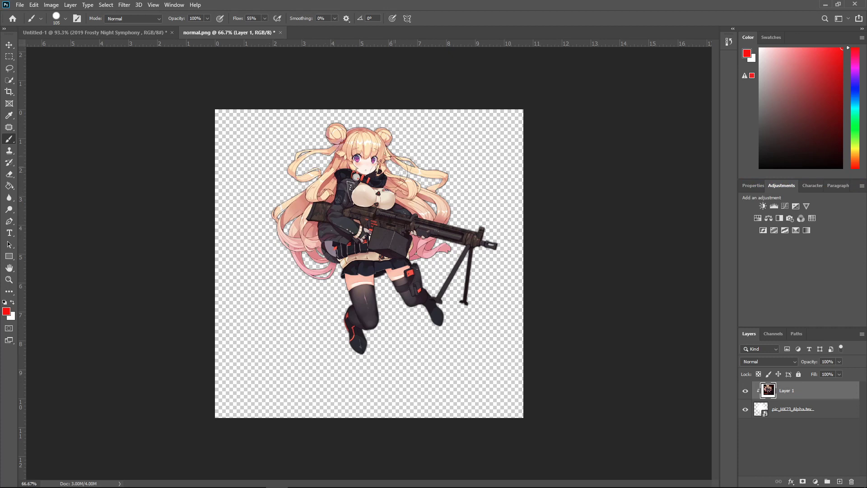
right_click(760, 410)
left_click(792, 391)
right_click(792, 390)
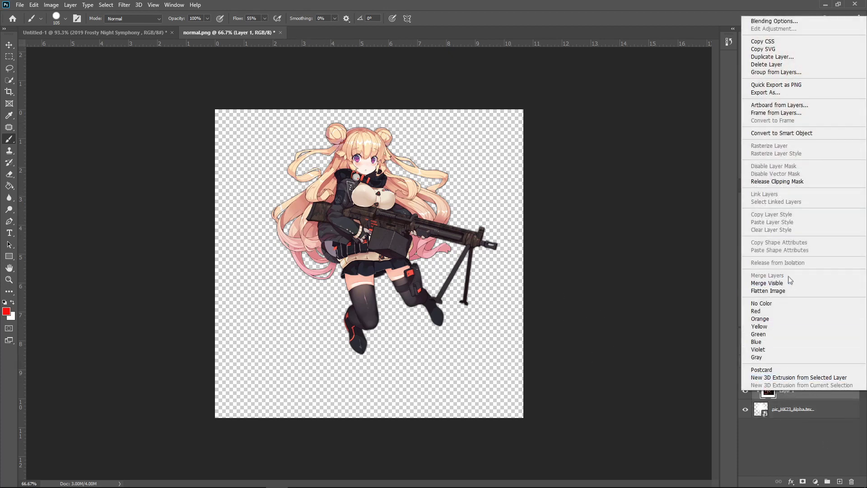
left_click(790, 283)
Step: Test transparency by painting red on a new layer below Layer 1, then delete it
left_click(839, 481)
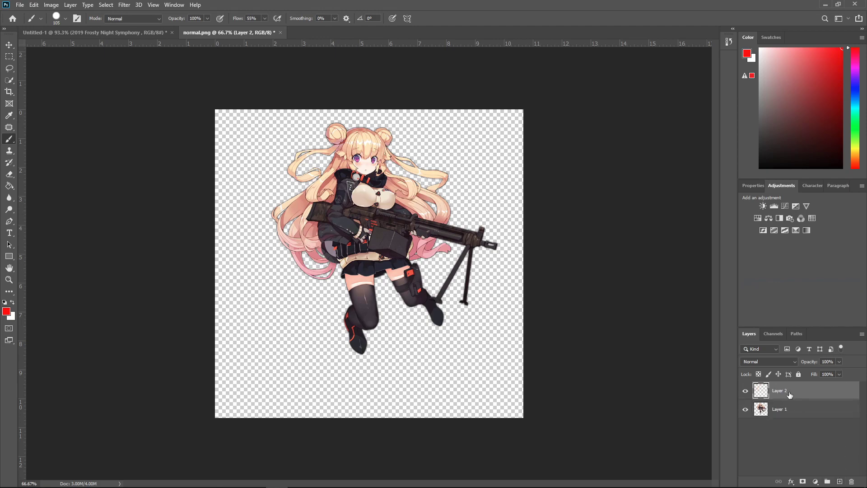
left_click_drag(790, 391, 790, 417)
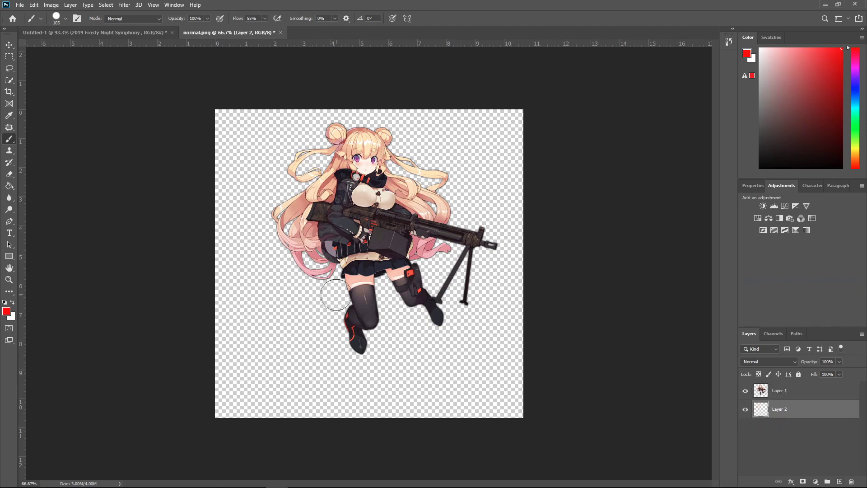
scroll(357, 311, "up", 5, "alt")
scroll(357, 312, "down", 4, "alt")
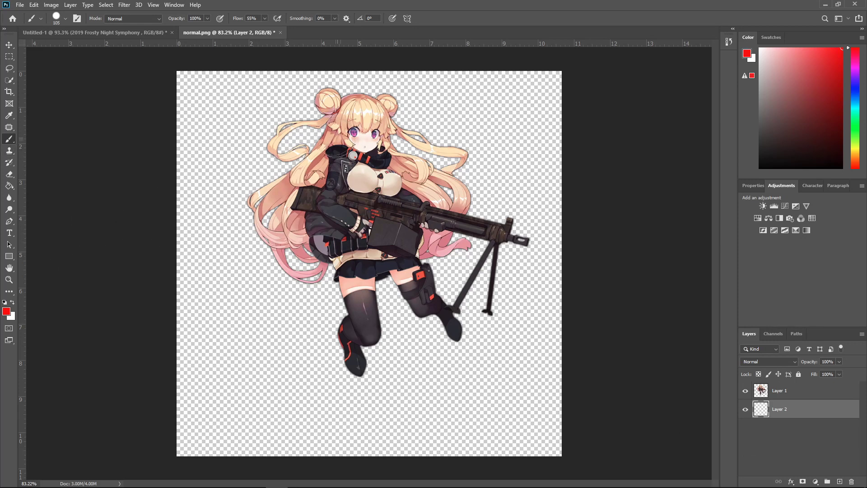
mouse_move(273, 108)
left_mouse_down()
mouse_move(392, 103)
mouse_move(213, 180)
mouse_move(194, 144)
mouse_move(253, 261)
mouse_move(401, 316)
mouse_move(445, 348)
mouse_move(519, 290)
mouse_move(542, 234)
mouse_move(282, 226)
left_mouse_up()
scroll(282, 225, "up", 5, "alt")
scroll(282, 226, "down", 3, "alt")
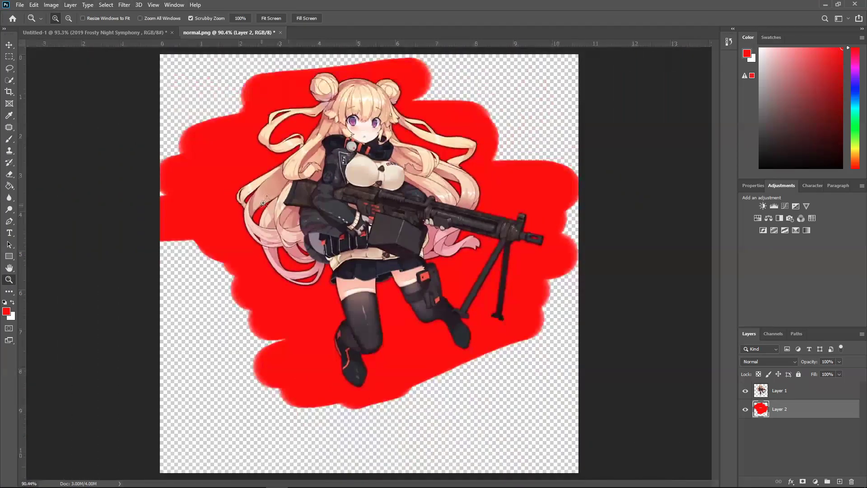
key("Delete")
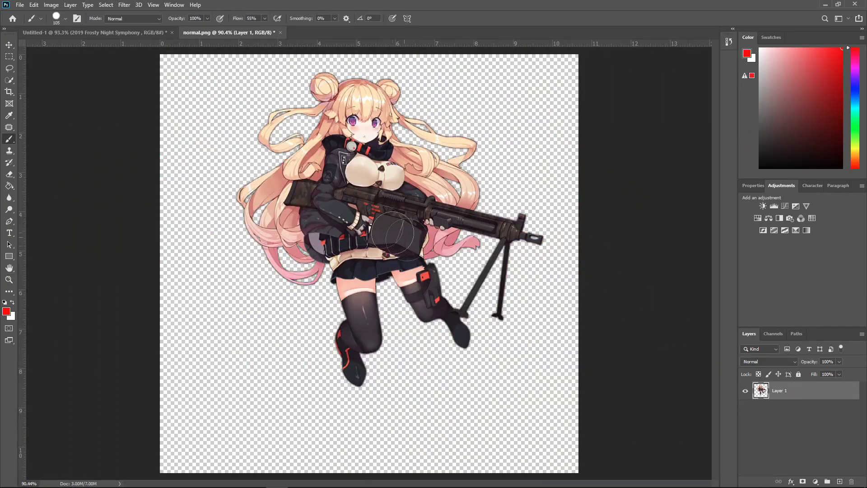
Step: Save the image as PNG named 'transparent normal', accept PNG options, and minimize Photoshop
left_click(20, 4)
left_click(40, 114)
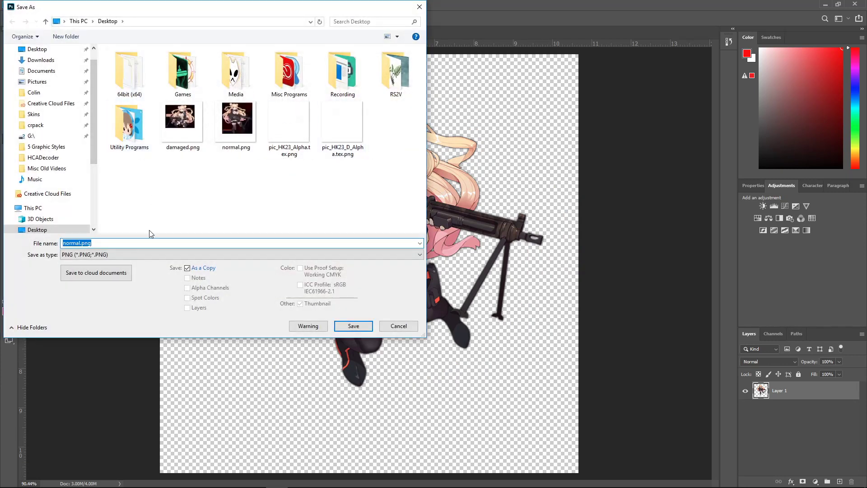
type("transparent")
key("Return")
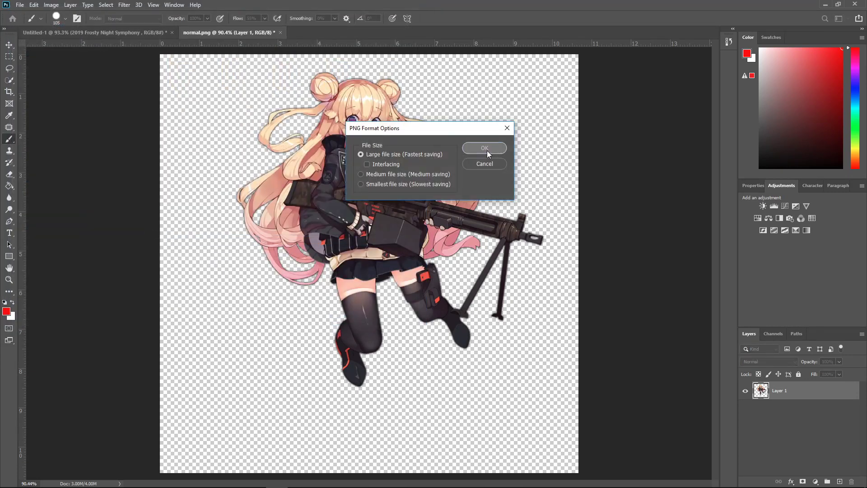
left_click(487, 150)
left_click(825, 5)
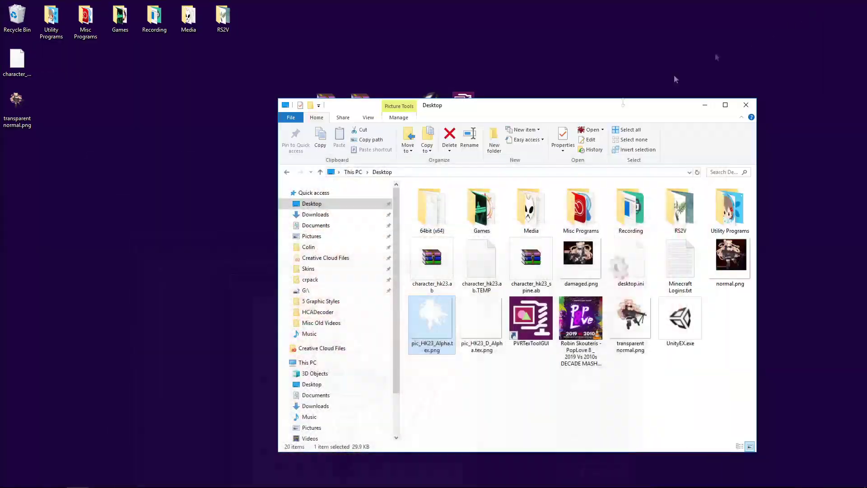
Step: Preview transparent normal.png from the desktop in IrfanView, then close it
left_click_drag(15, 110, 187, 207)
double_click(188, 207)
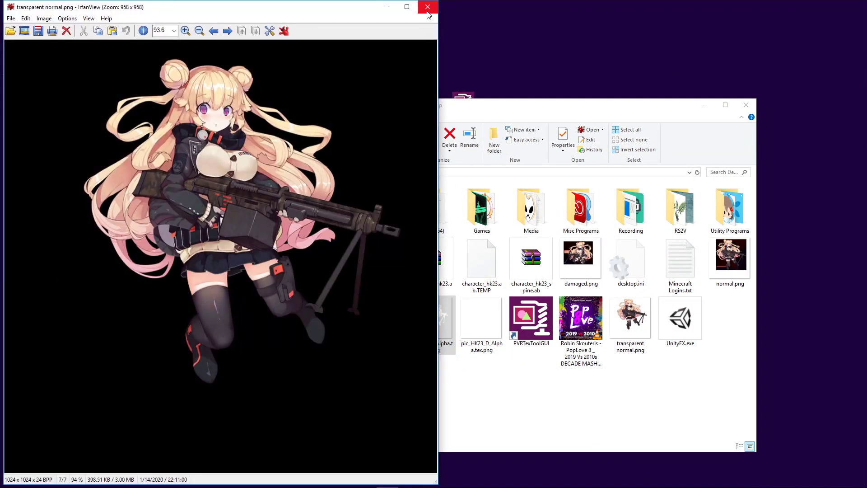
left_click(427, 7)
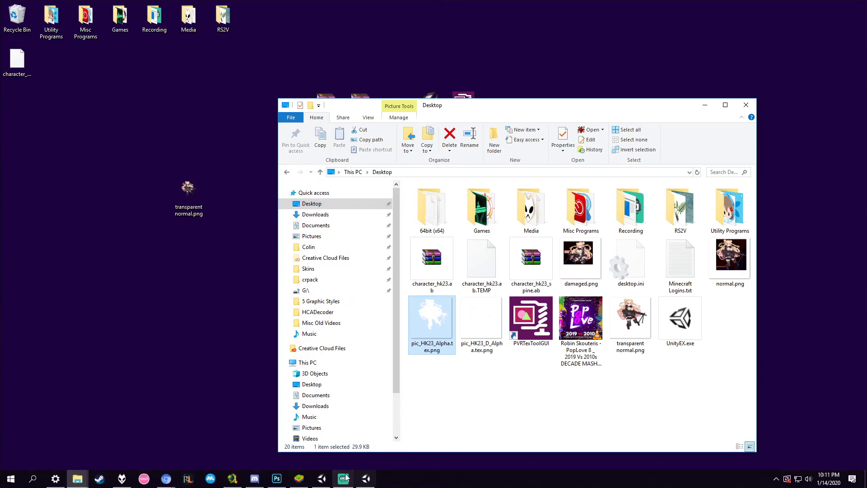
Step: Drag damaged.png from the Desktop folder into the normal.png document in Photoshop
left_click(277, 484)
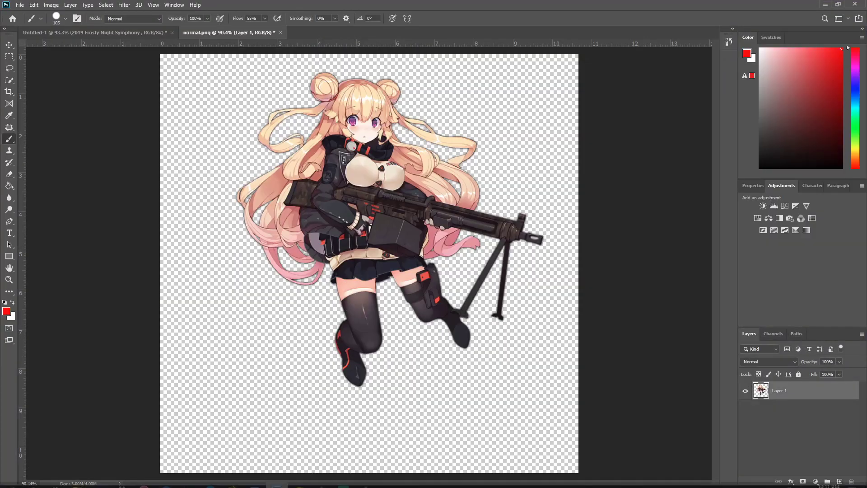
mouse_move(78, 478)
left_click(109, 443)
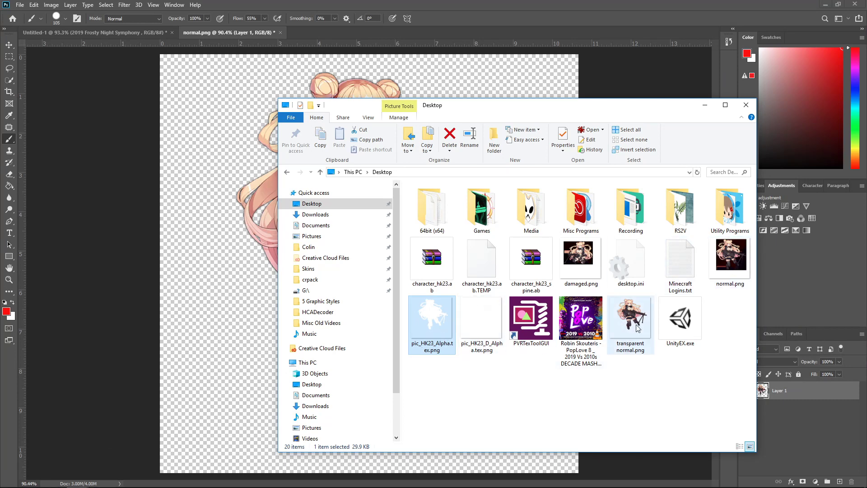
left_click_drag(581, 256, 359, 220)
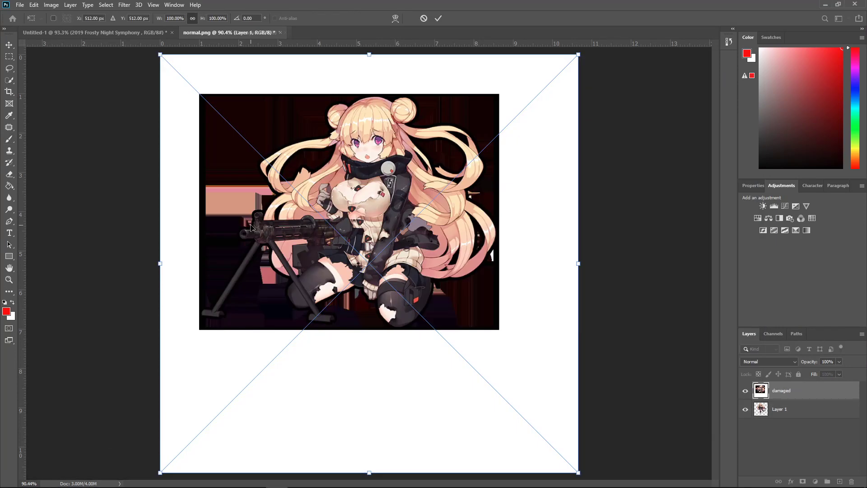
Step: Commit the damaged layer, delete Layer 1, and place the HK23 alpha texture at 150%
key("Return")
left_click(781, 409)
key("Delete")
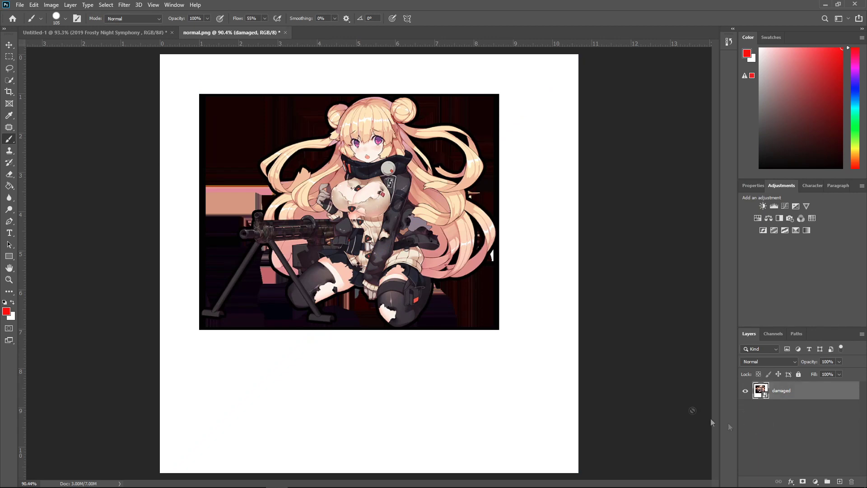
key("alt+Tab")
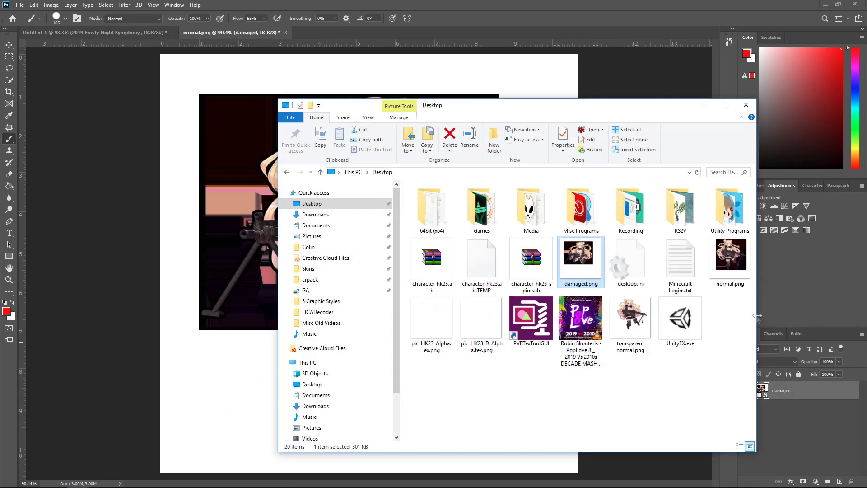
left_click_drag(481, 316, 378, 238)
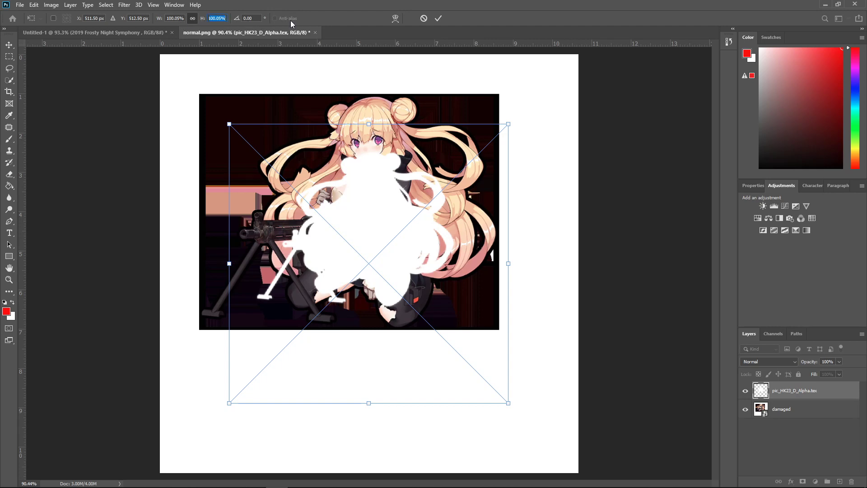
type("150")
key("Return")
key("Return")
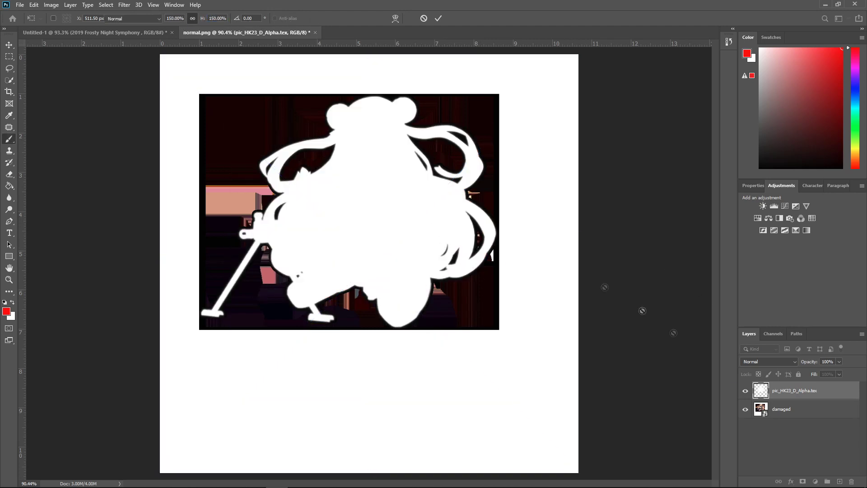
Step: Move the damaged layer above the alpha layer, clip it, and merge them down
left_click_drag(781, 409, 782, 391)
right_click(782, 393)
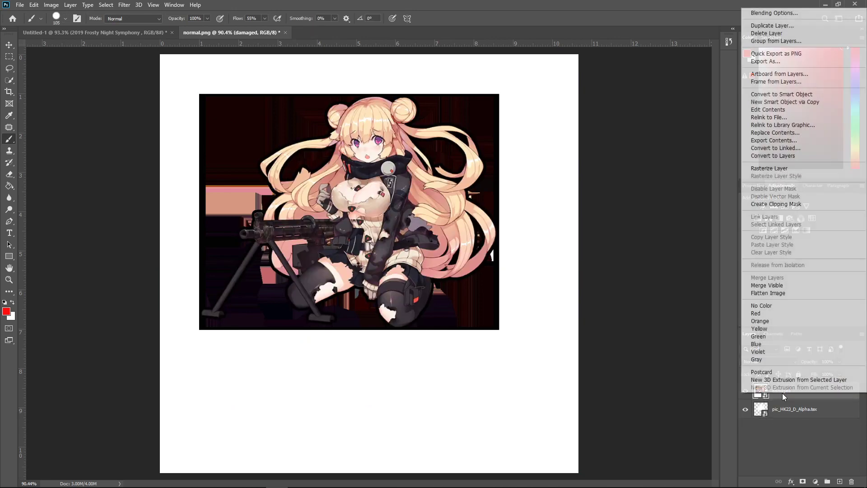
left_click(807, 204)
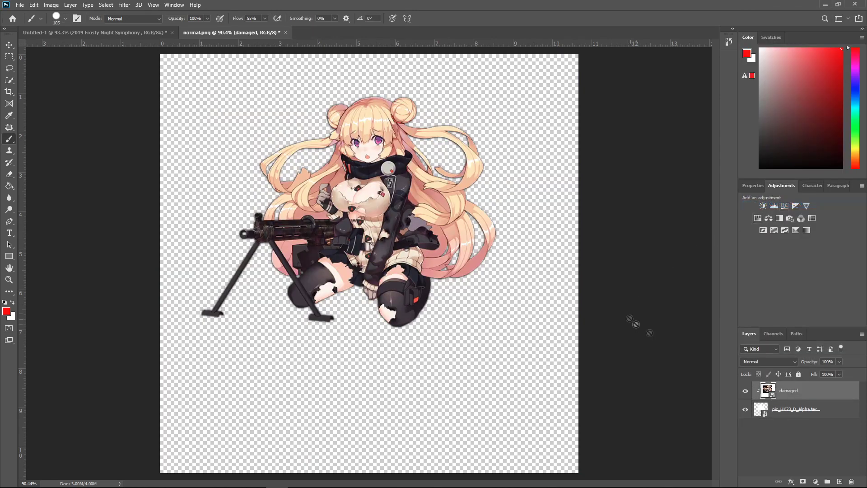
right_click(815, 390)
left_click(777, 285)
Step: Zoom in to inspect the cutout edges, then fit the whole image in the window
key("z")
left_click(380, 216)
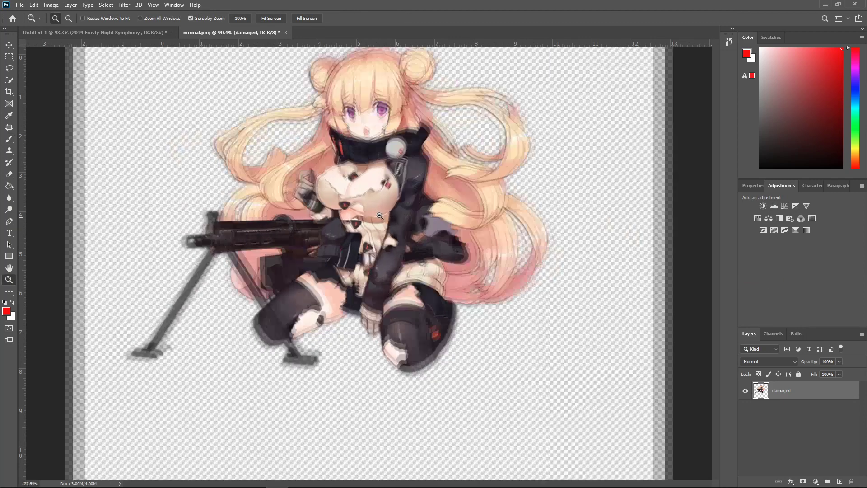
key("ctrl+0")
key("b")
left_click(20, 5)
Step: Save the cutout as PNG named 'damaged transparent' and minimize Photoshop
left_click(61, 114)
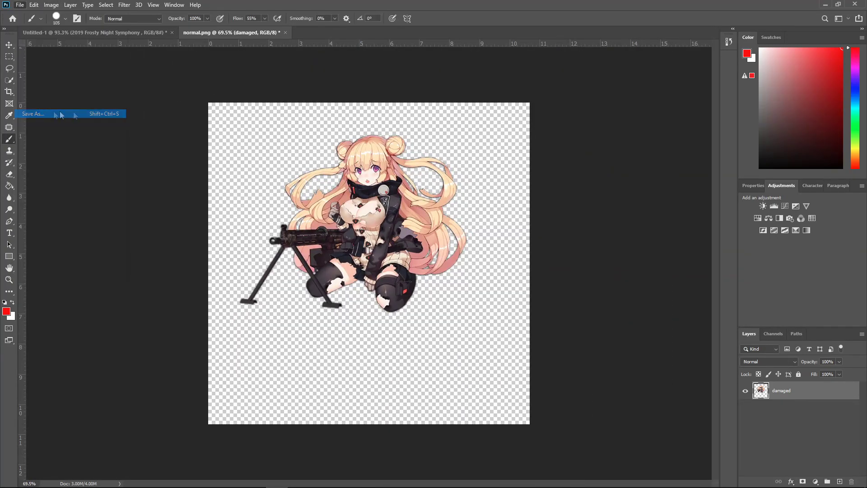
type("damaged transparent")
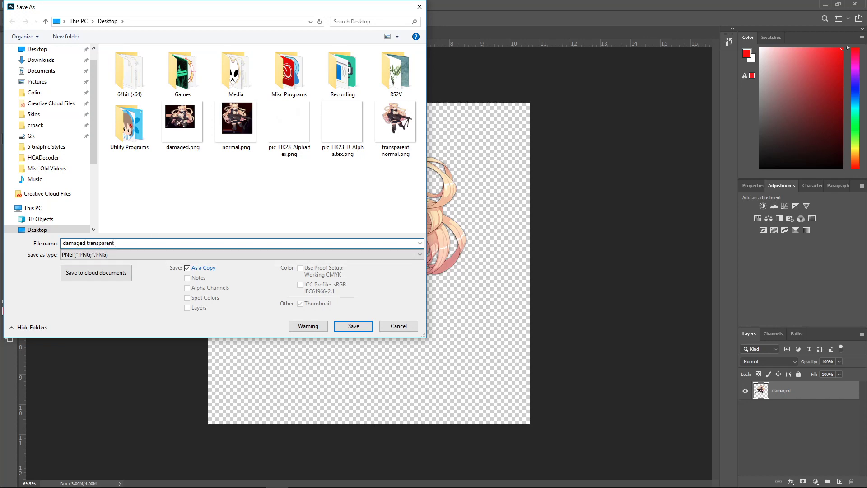
key("Return")
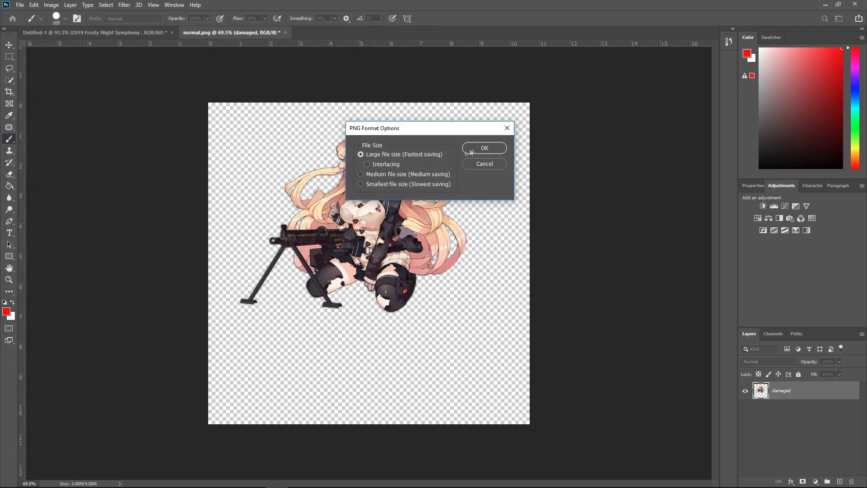
key("Return")
left_click(825, 6)
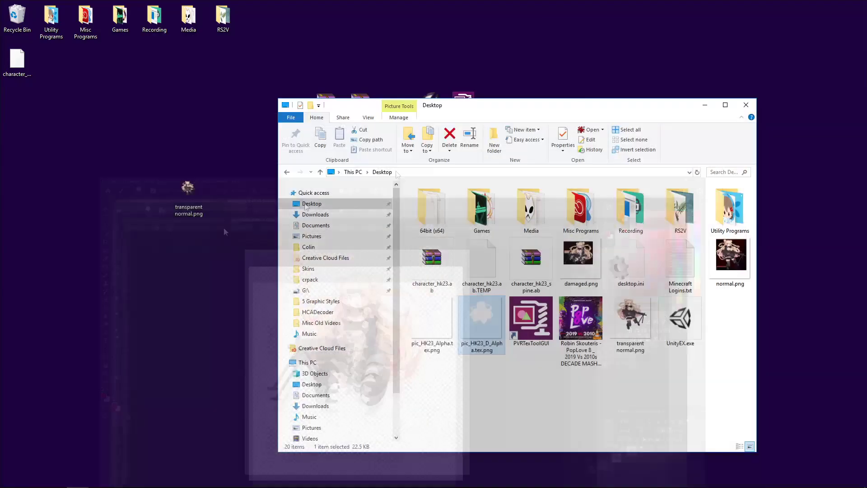
Step: Preview damaged transparent.png in IrfanView, then close the viewer and the Explorer window
left_click_drag(38, 116, 227, 194)
double_click(227, 194)
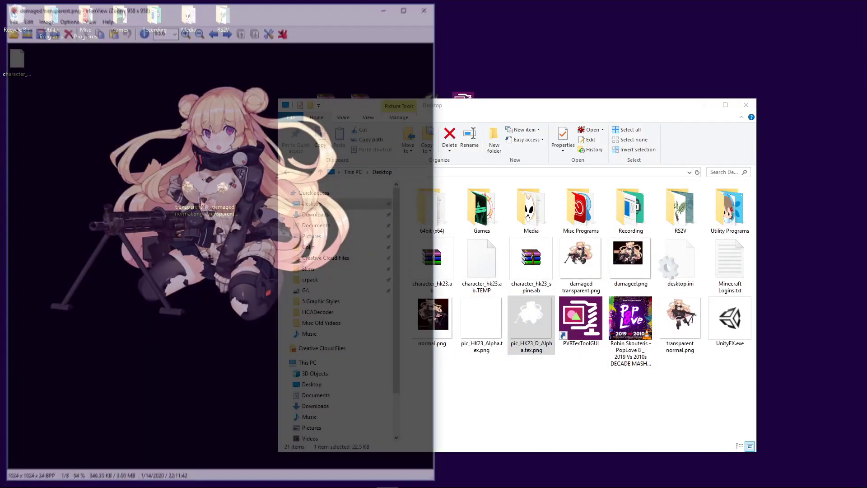
left_click(427, 7)
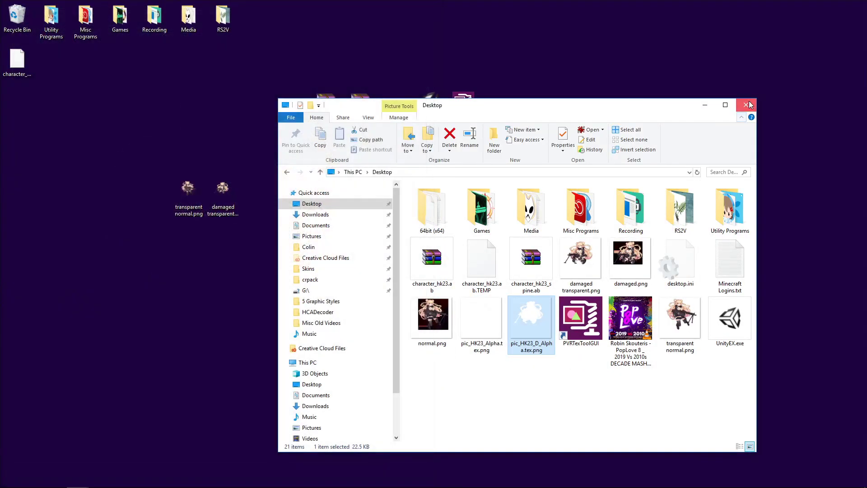
left_click(746, 105)
Step: Move both transparent images beside normal.png on the desktop and restore BlueStacks Media Manager
left_click_drag(237, 241, 165, 165)
left_click_drag(210, 195, 313, 241)
left_click(242, 196)
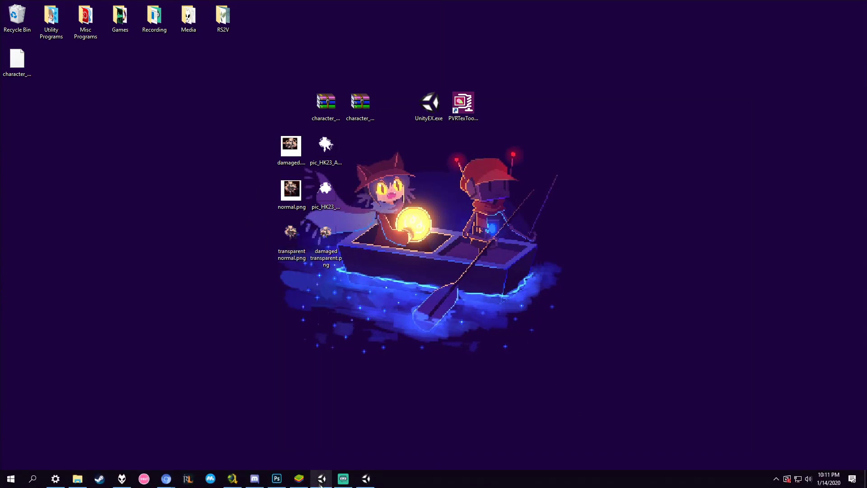
left_click(299, 484)
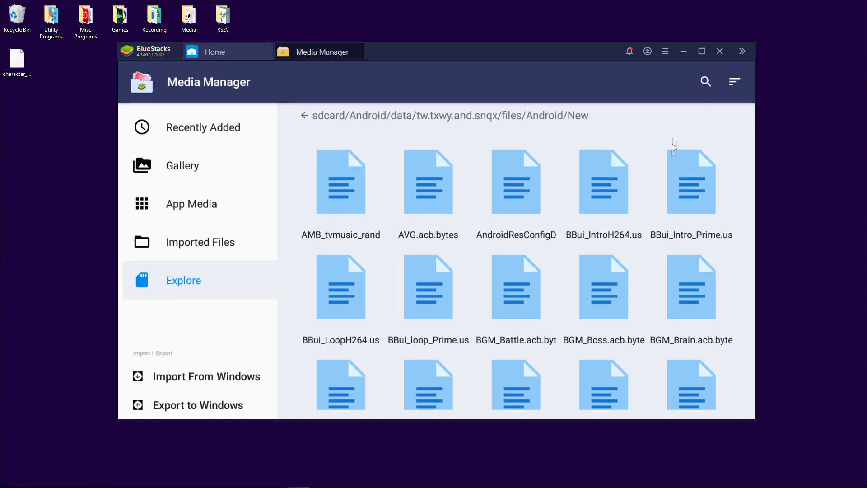
scroll(652, 163, "down", 4)
left_click(704, 82)
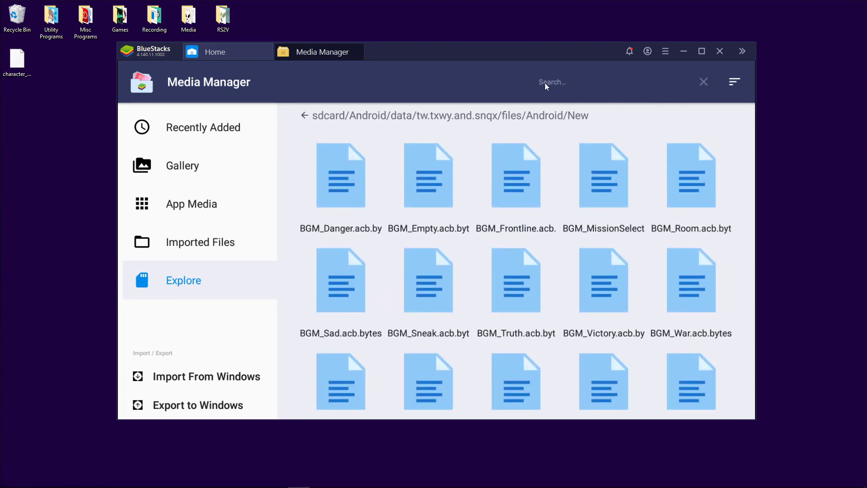
type("aek")
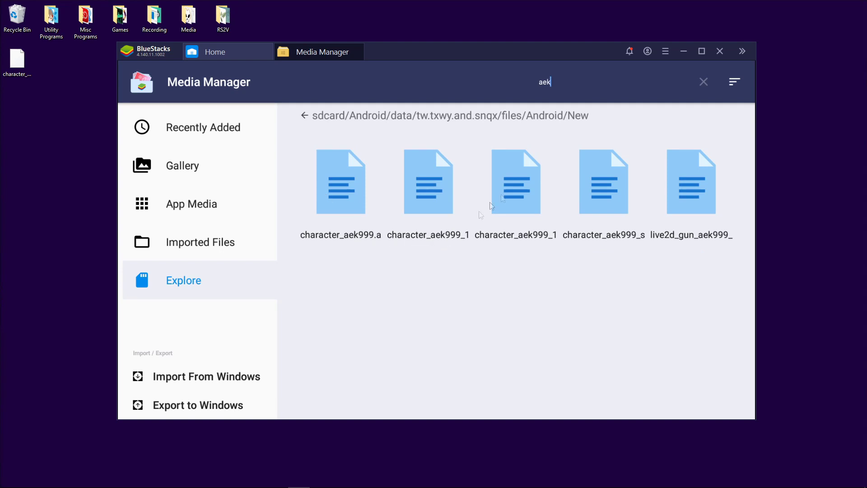
left_click(461, 238)
type("g36")
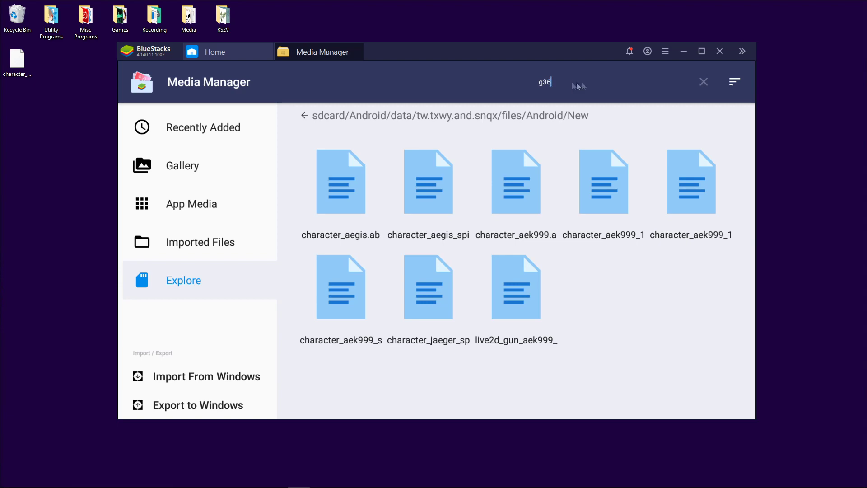
scroll(563, 277, "down", 2)
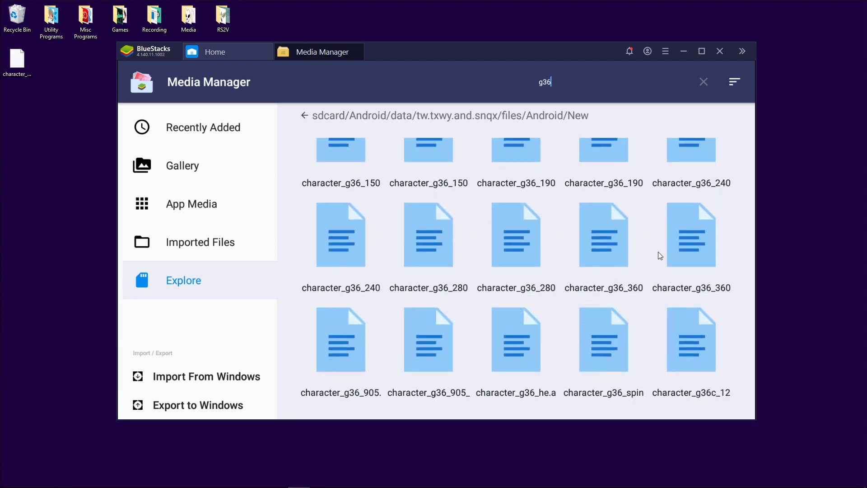
scroll(650, 357, "down", 4)
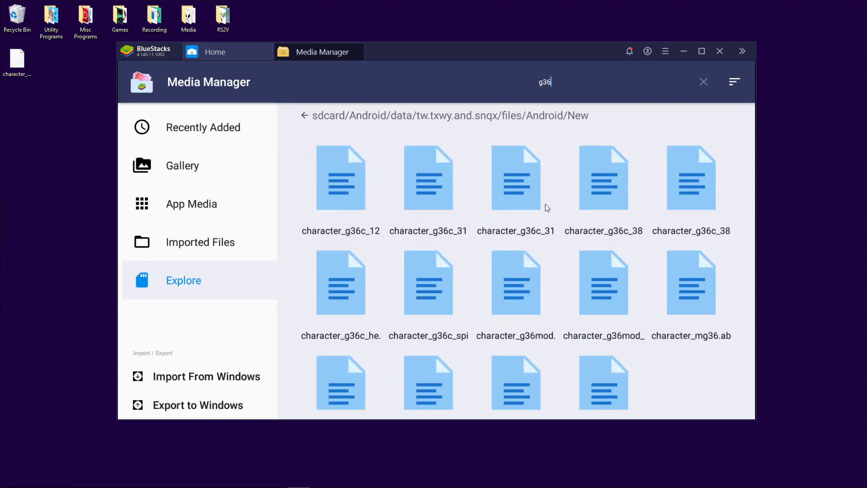
scroll(549, 212, "up", 3)
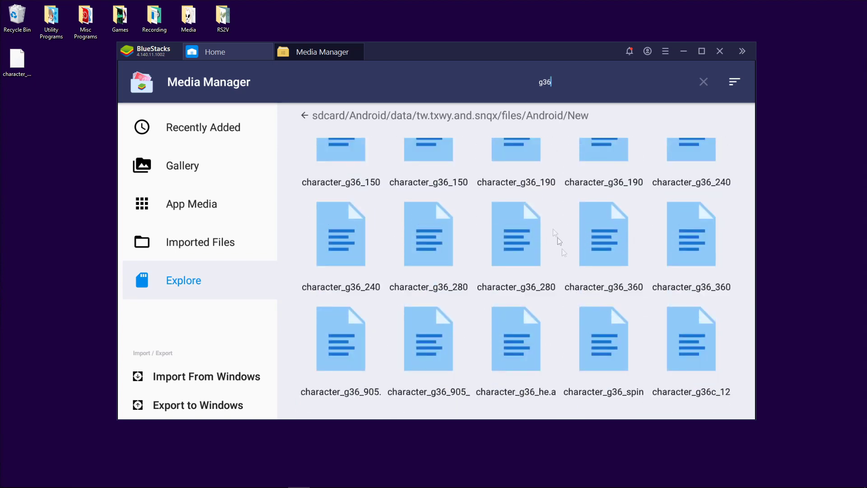
scroll(546, 226, "up", 1)
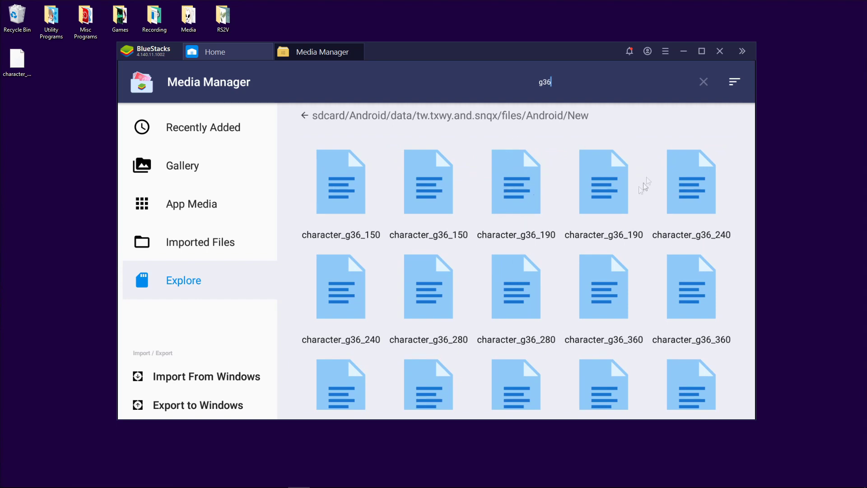
key("alt+F4")
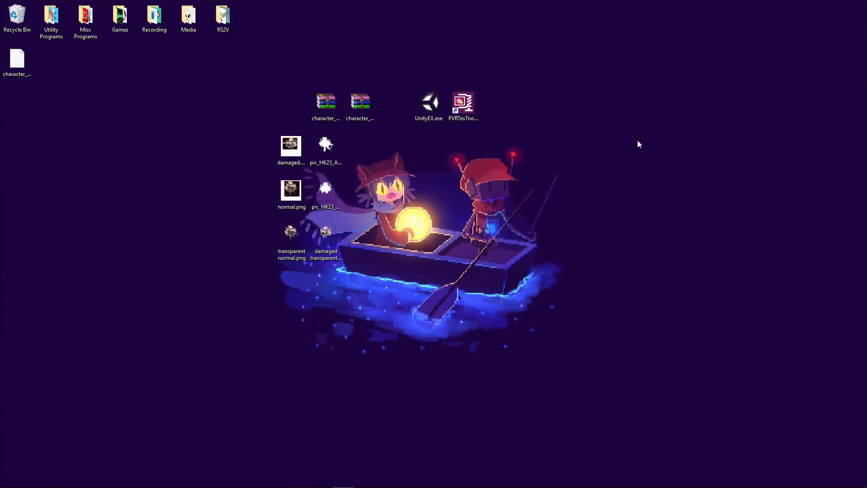
Step: Place character_hk23_spine.ab beside UnityEX.exe on the desktop and launch UnityEX
left_click_drag(360, 106, 428, 63)
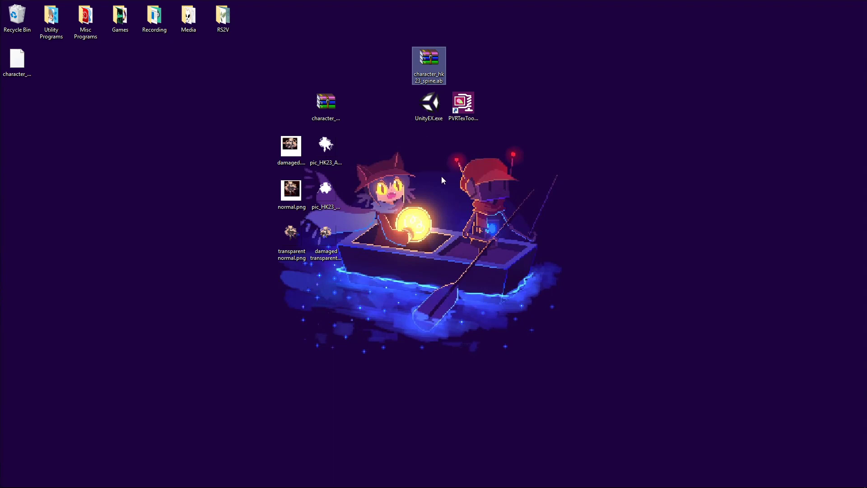
left_click_drag(422, 63, 385, 103)
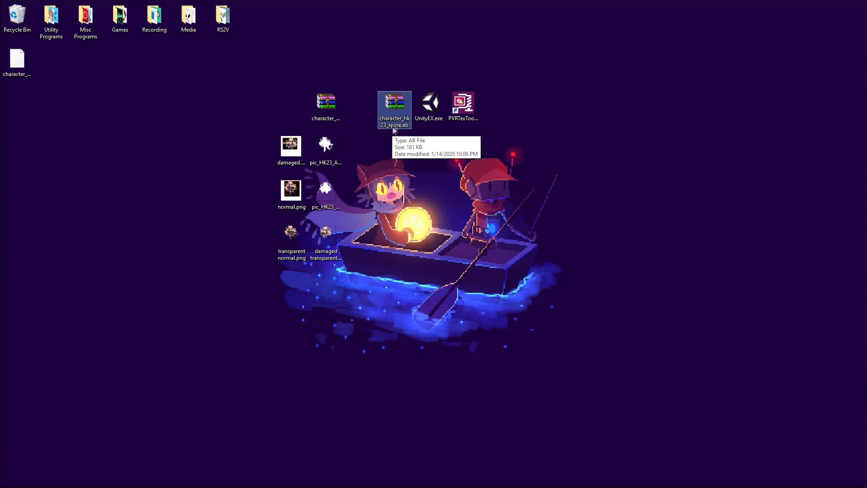
double_click(428, 111)
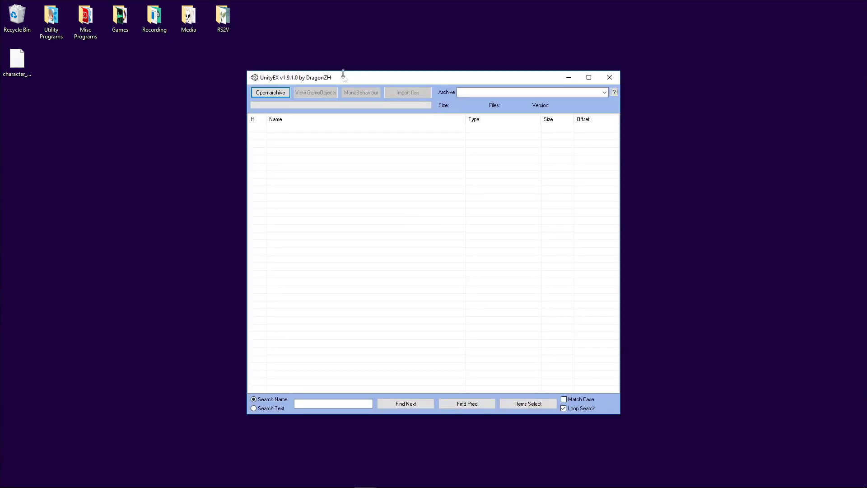
left_click_drag(355, 78, 459, 138)
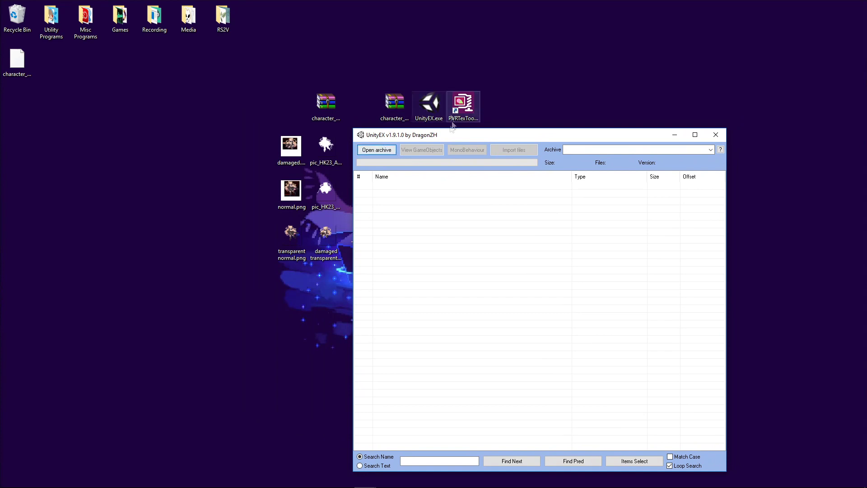
Step: Open character_hk23_spine.ab in UnityEX with the file filter set to all types
left_click(379, 155)
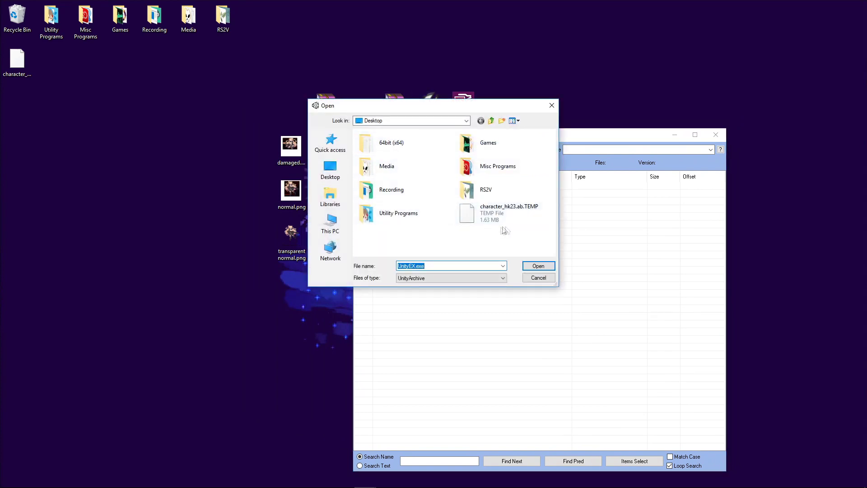
left_click(485, 277)
left_click(438, 292)
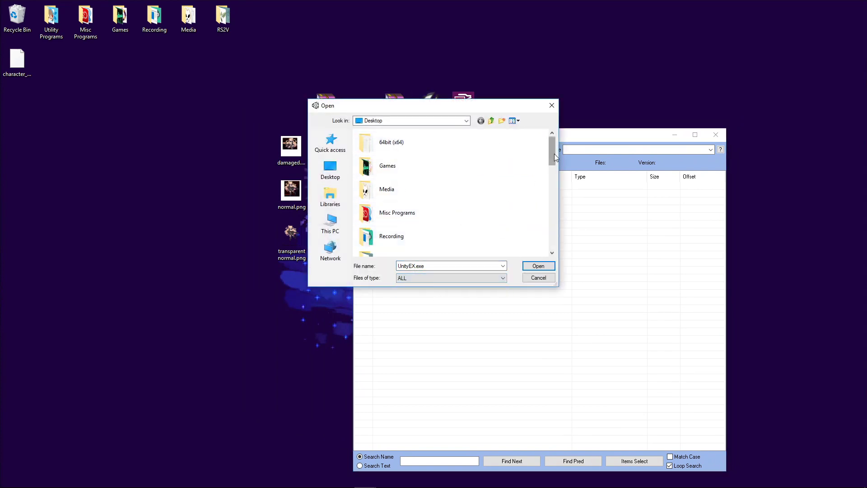
left_click_drag(554, 153, 548, 196)
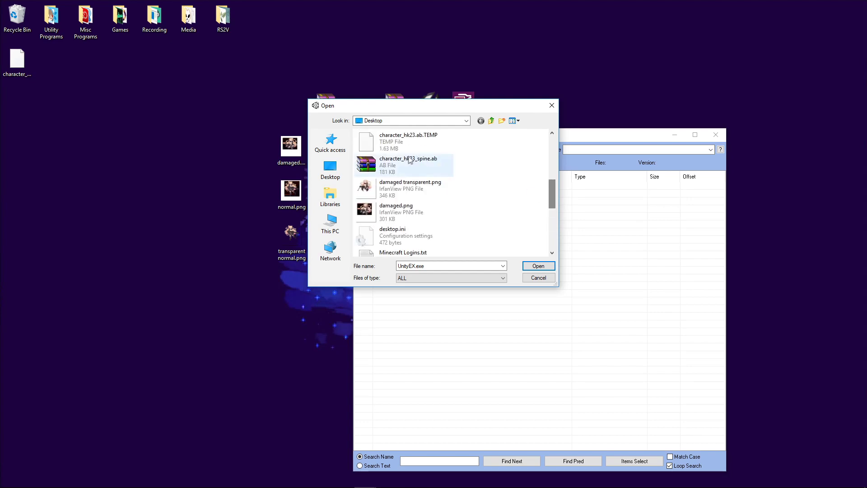
left_click(410, 161)
left_click(537, 266)
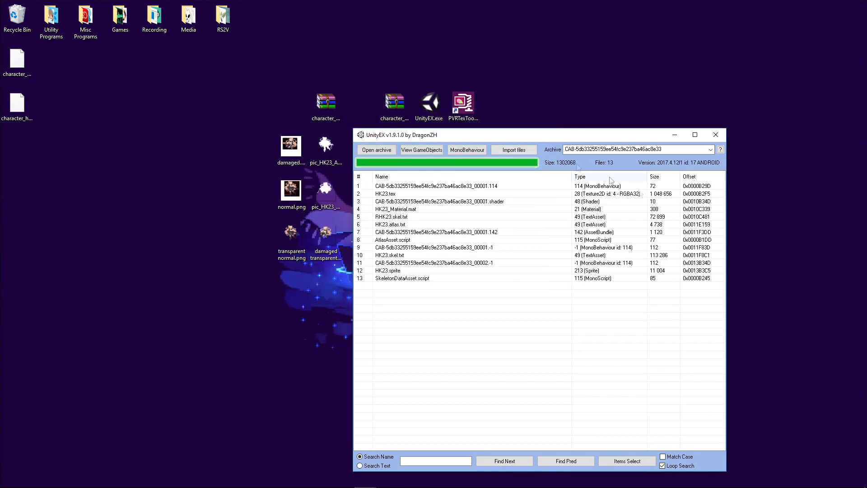
Step: Sort assets by size and select HK23.atlas.txt, HK23.skel.txt and HK23.tex
left_click(661, 178)
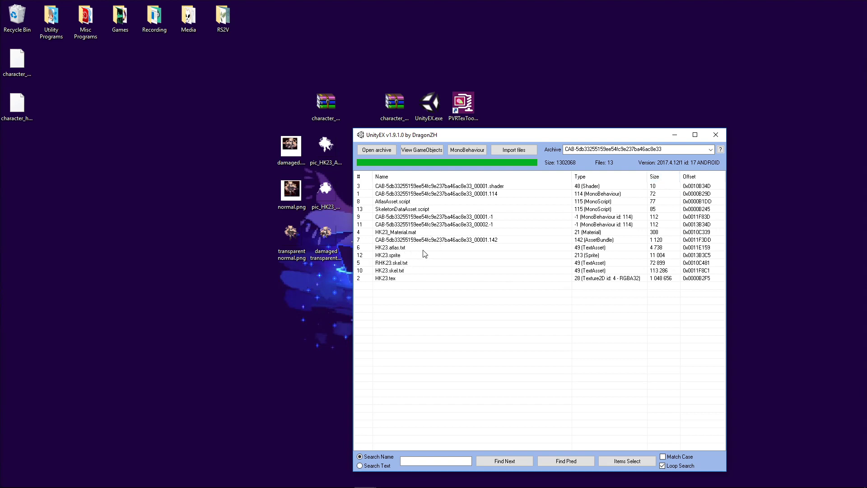
left_click(399, 249)
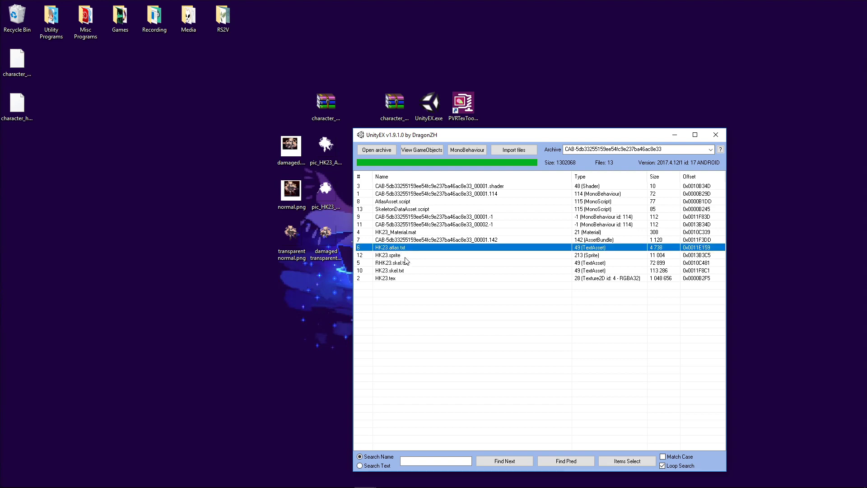
left_click(407, 263, "ctrl")
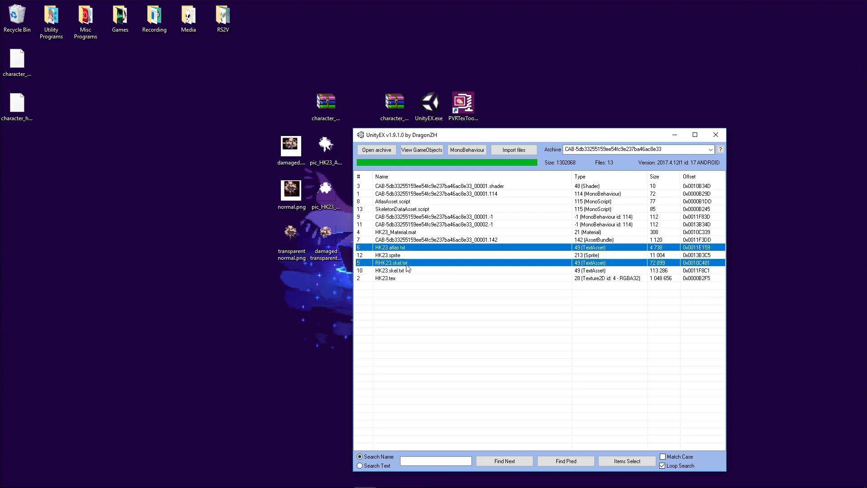
left_click(391, 279, "ctrl")
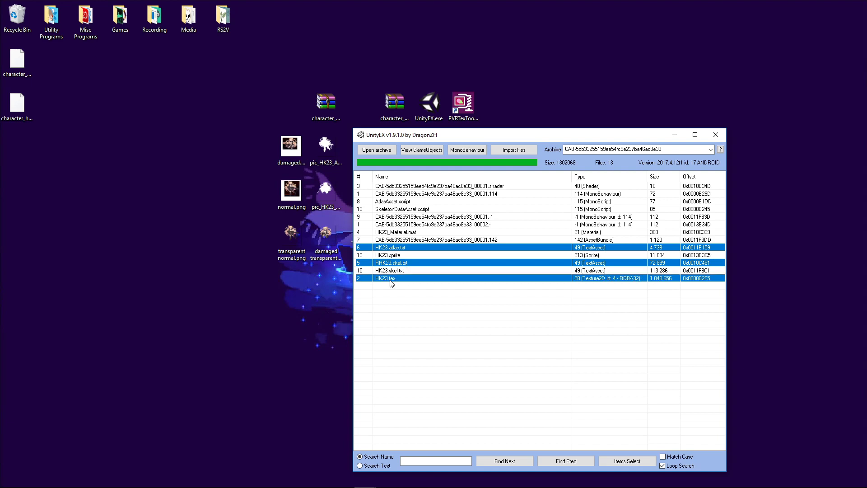
left_click(386, 264, "ctrl")
left_click(389, 270, "ctrl")
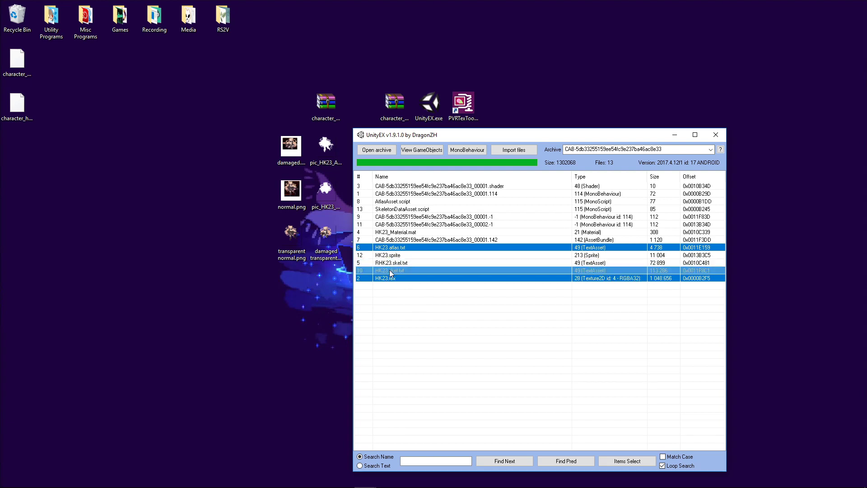
Step: Set the texture export format to *.png and export the selection with convert
right_click(412, 279)
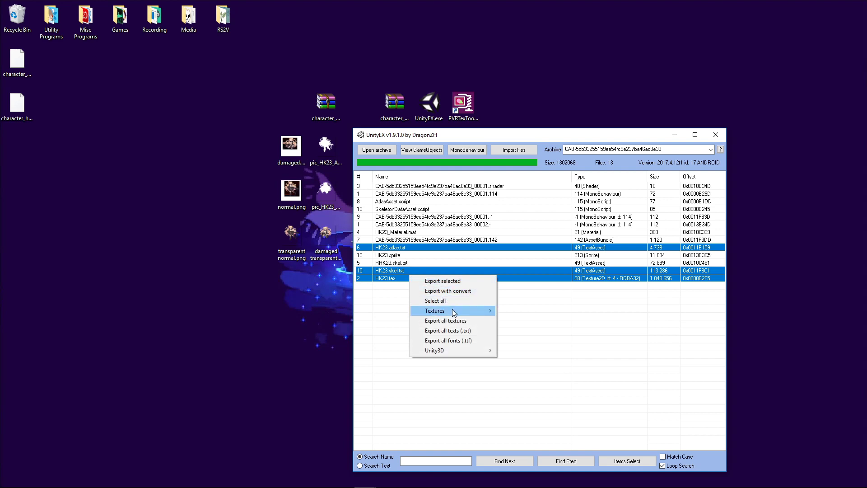
mouse_move(461, 312)
left_click(534, 322)
right_click(412, 272)
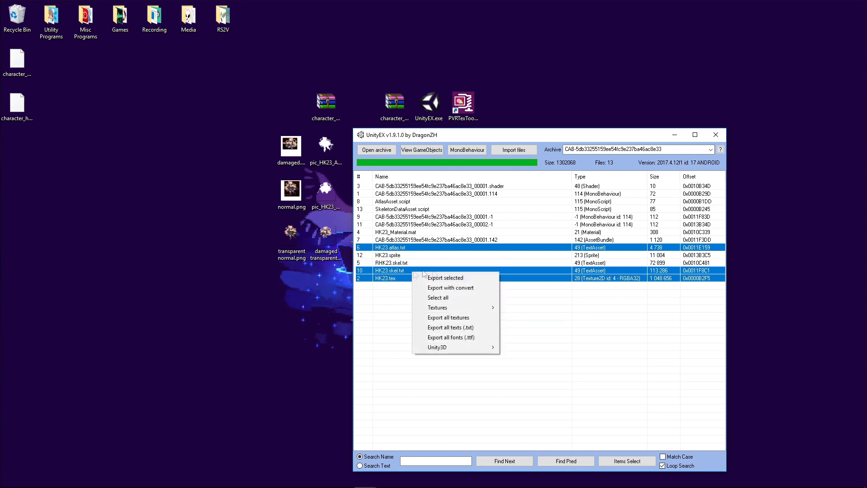
left_click(462, 287)
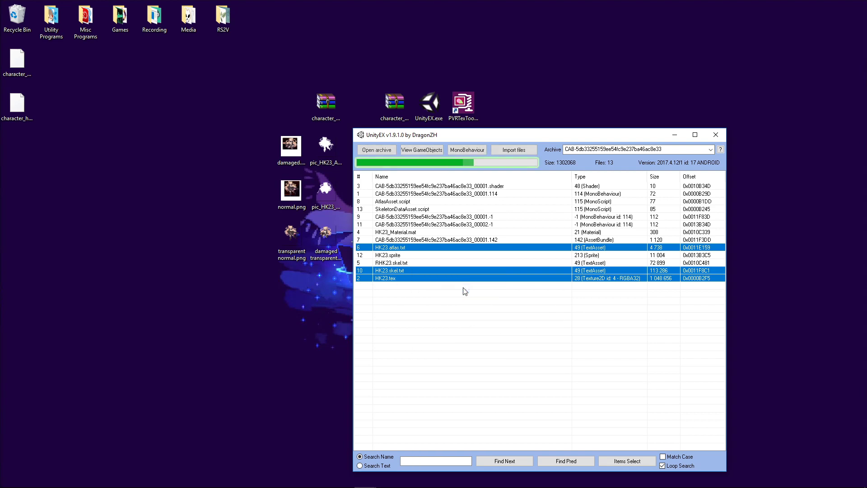
Step: Move HK23.tex.png up beside HK23.atlas.txt and HK23.skel.txt, then drag all three onto the desktop
left_click_drag(19, 152, 283, 112)
double_click(283, 112)
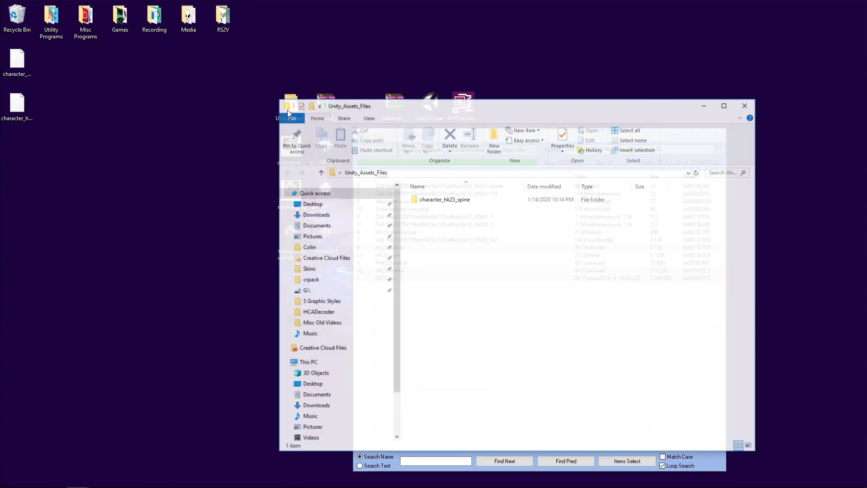
double_click(473, 200)
double_click(473, 203)
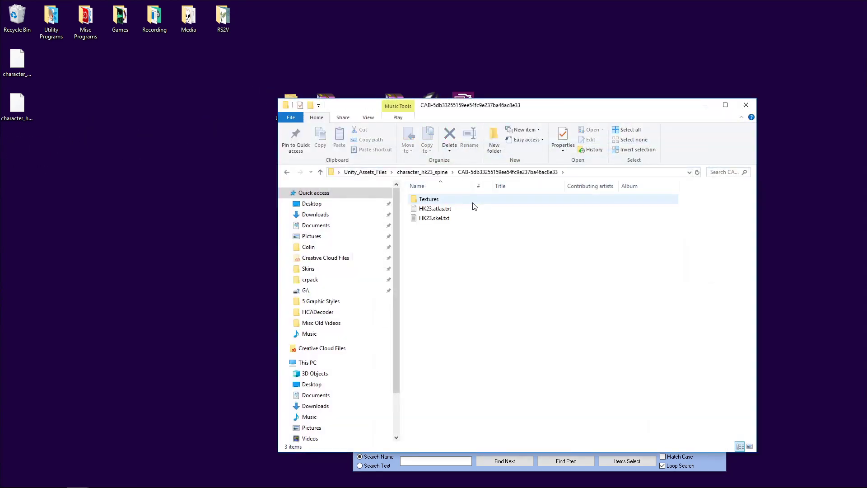
double_click(473, 203)
left_click_drag(434, 223, 508, 173)
left_click(509, 172)
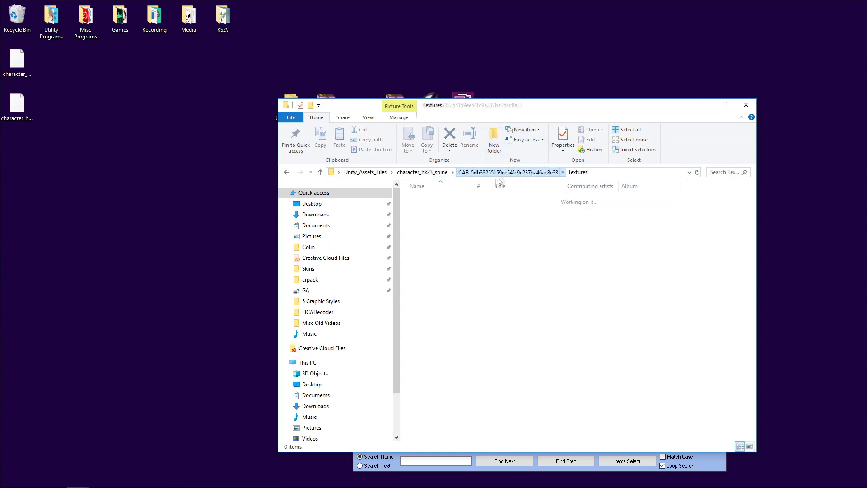
left_click_drag(456, 246, 240, 219)
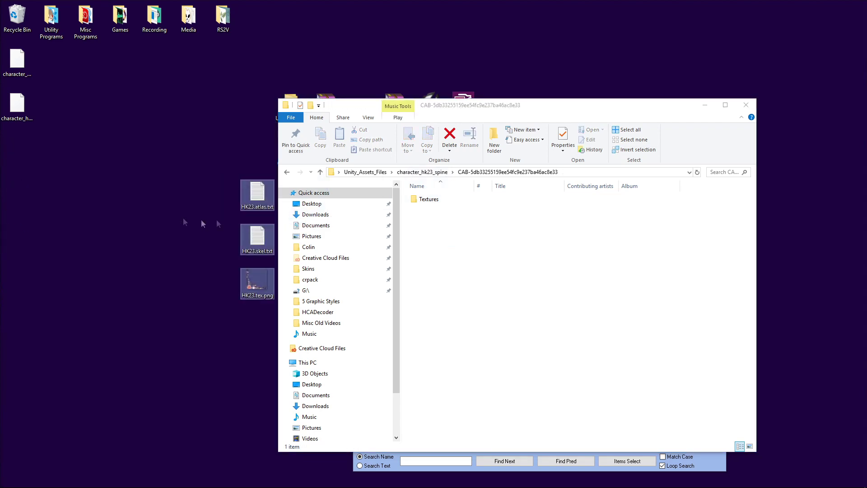
Step: Close Explorer, group the three HK23 icons at the top of the desktop, and close UnityEX
left_click(745, 106)
left_click_drag(225, 164, 273, 350)
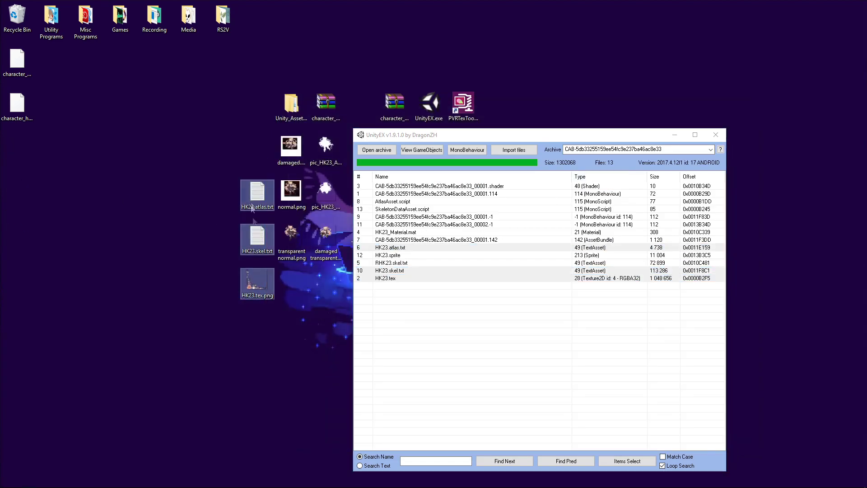
left_click_drag(251, 203, 248, 116)
left_click(221, 133)
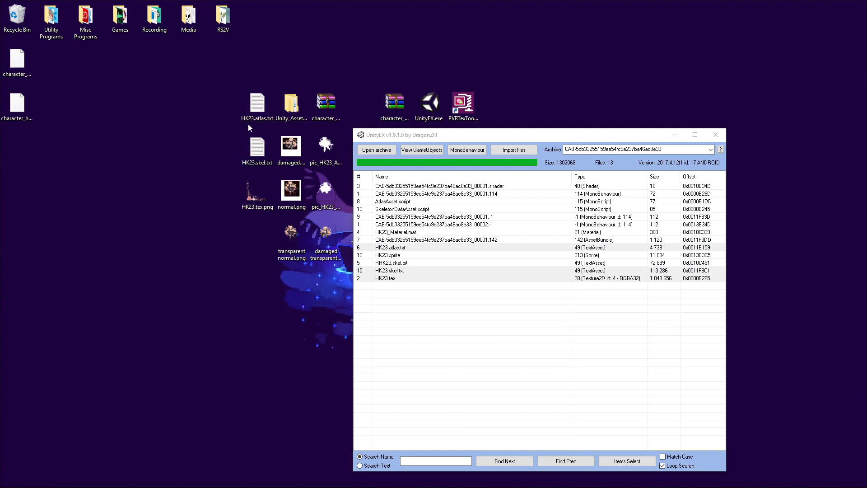
left_click_drag(211, 90, 260, 221)
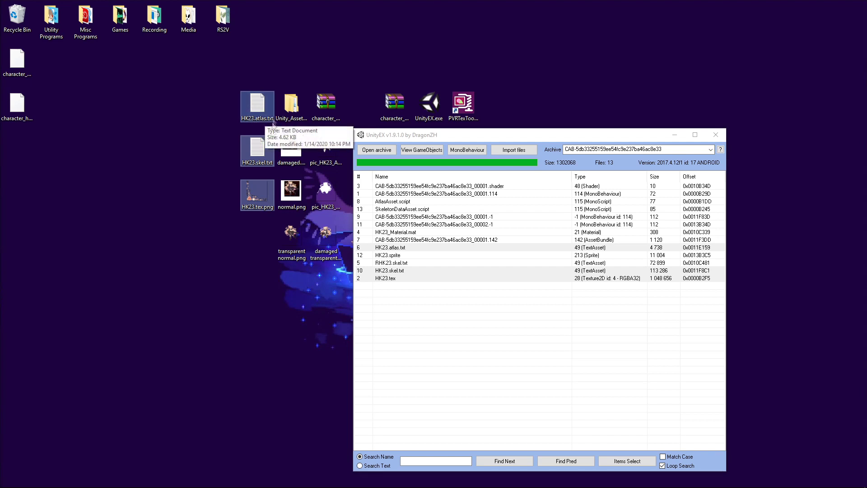
left_click(716, 135)
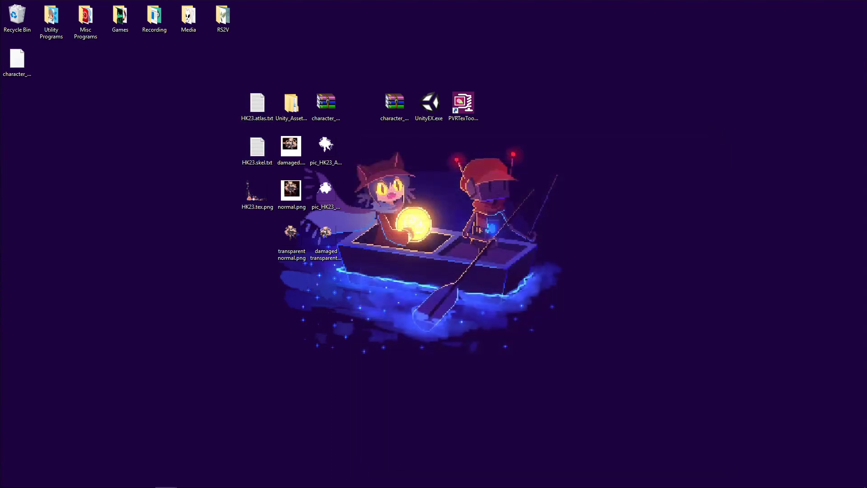
Step: Load HK23.atlas.txt, HK23.skel.txt and HK23.tex.png from the Desktop as the spine->gif skeleton
key("alt+Tab")
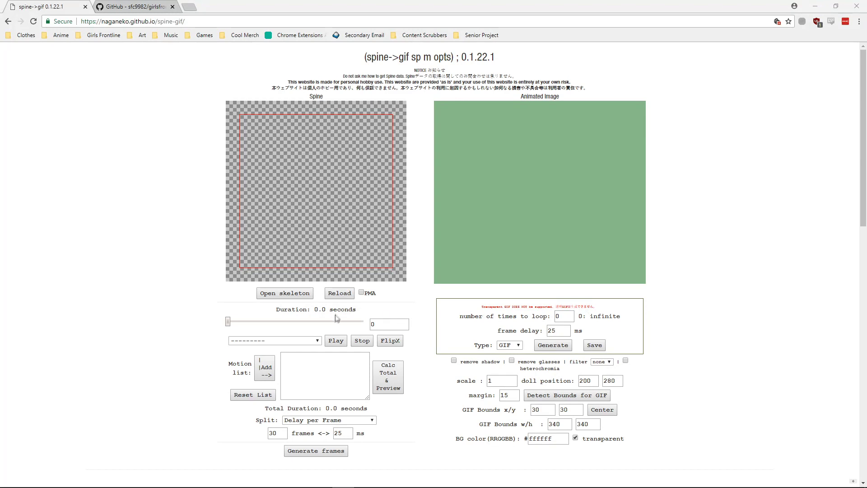
left_click(285, 293)
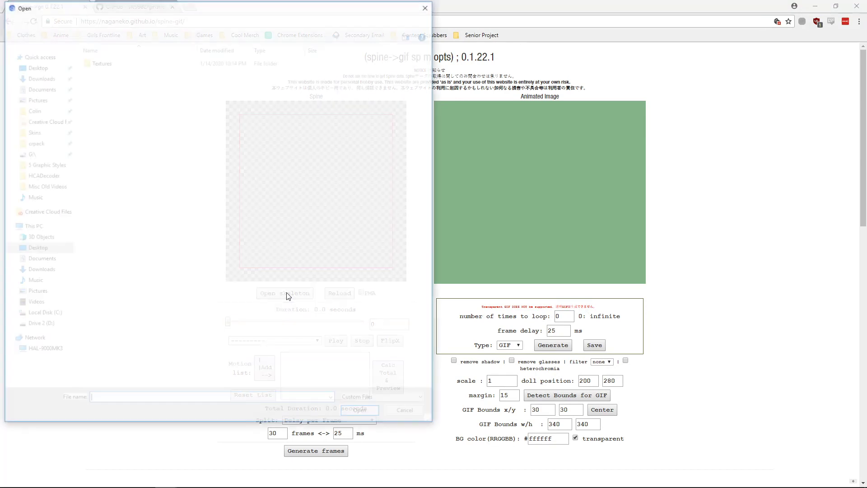
left_click(40, 68)
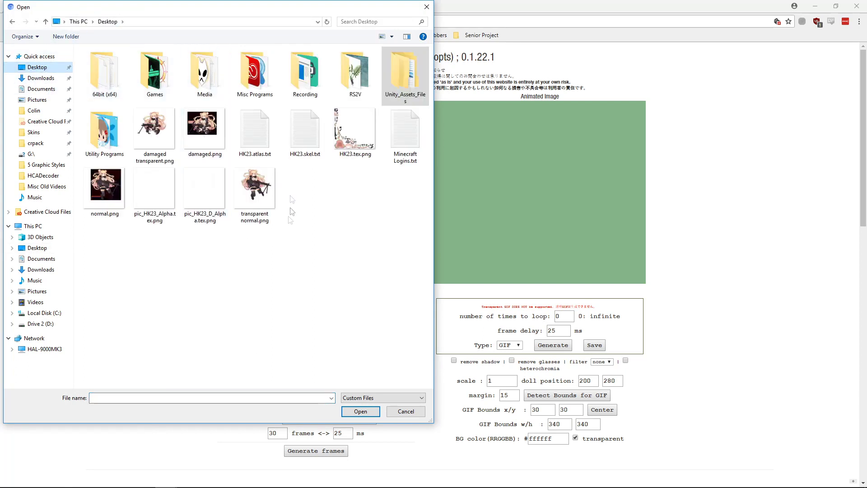
left_click(271, 144)
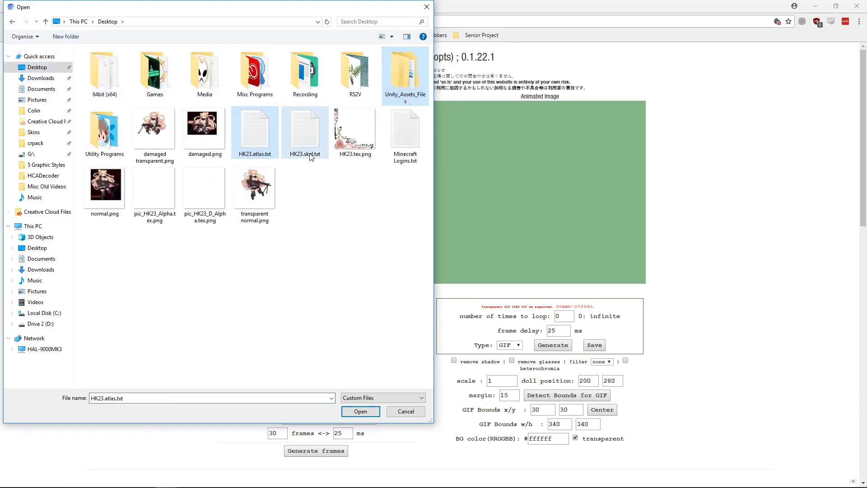
left_click(311, 156, "ctrl")
left_click(357, 140, "ctrl")
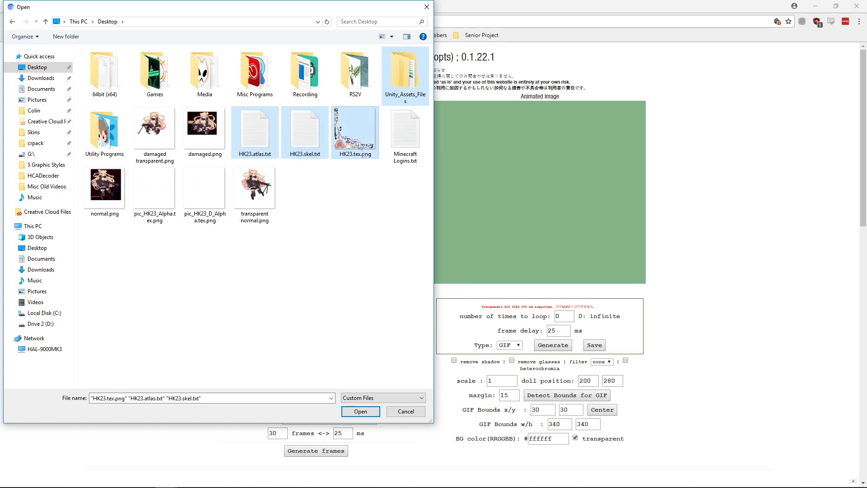
left_click(365, 413)
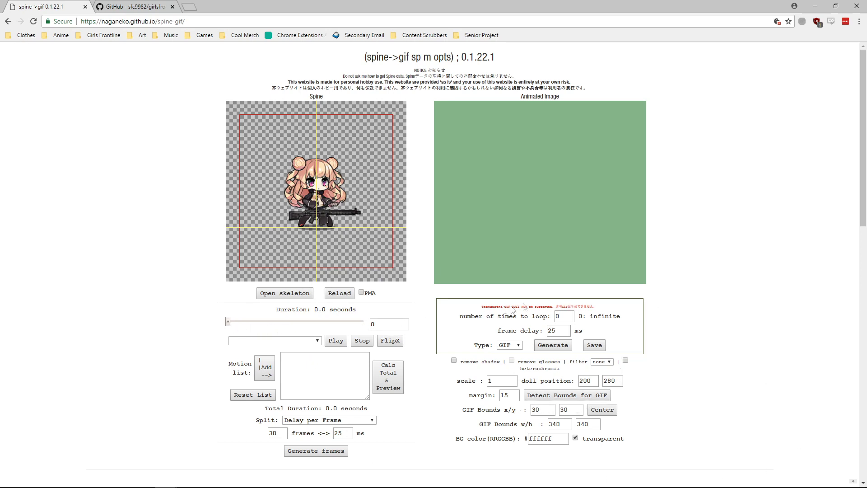
Step: Preview the attack and wait animations, then add wait to the motion list
left_click(318, 340)
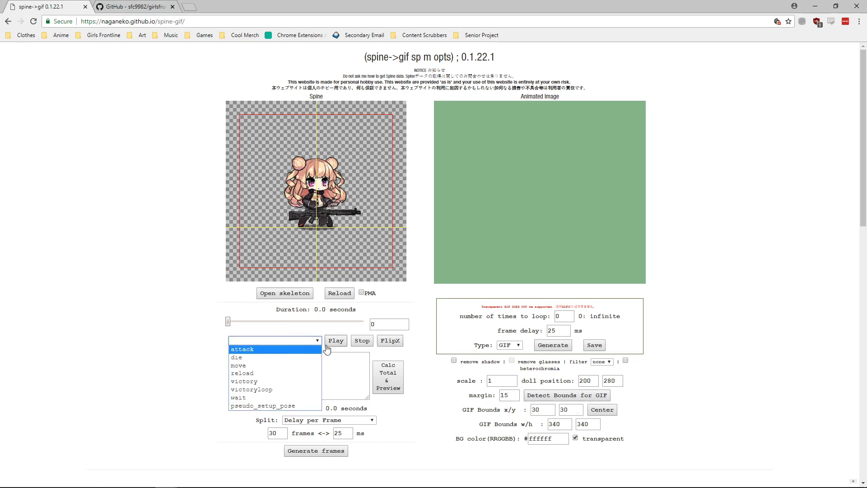
left_click(326, 389)
left_click(317, 341)
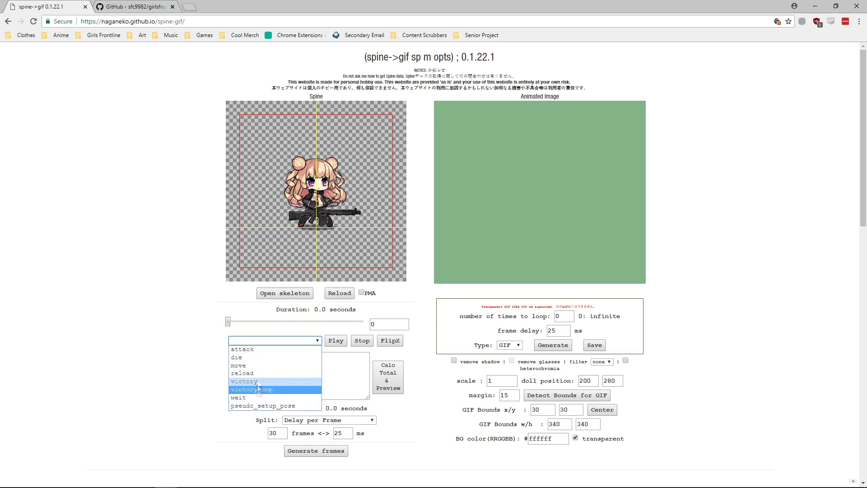
left_click(258, 351)
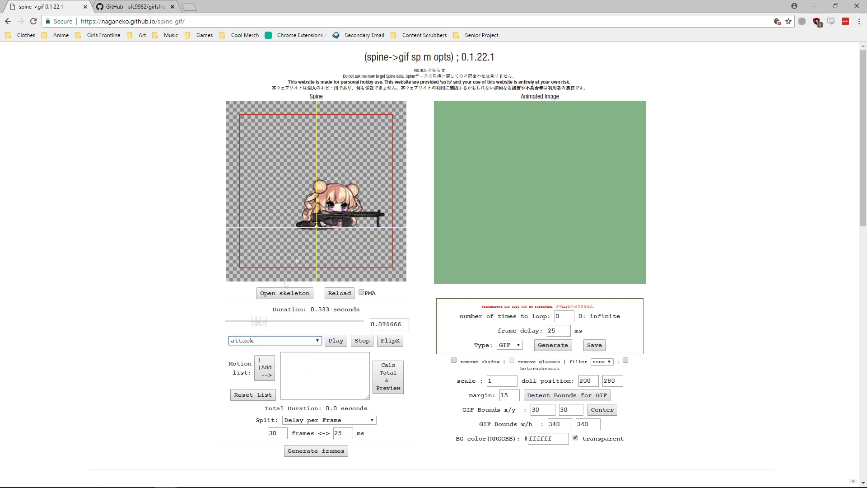
left_click(318, 343)
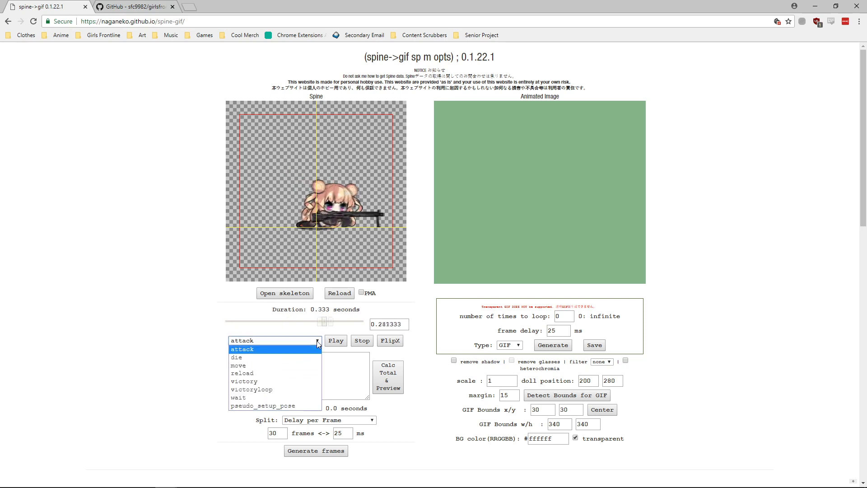
left_click(280, 398)
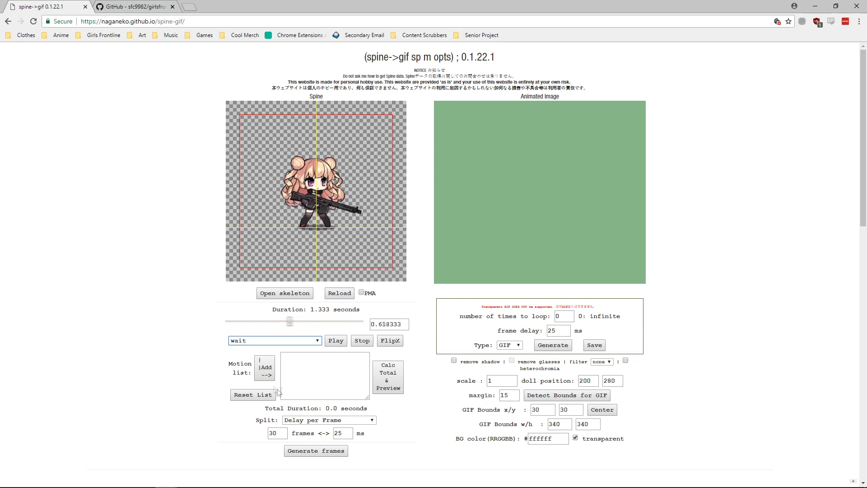
left_click(264, 367)
Step: Add move and reload, keep Delay per Frame, and calculate 6.266667 seconds over 251 frames
left_click(297, 342)
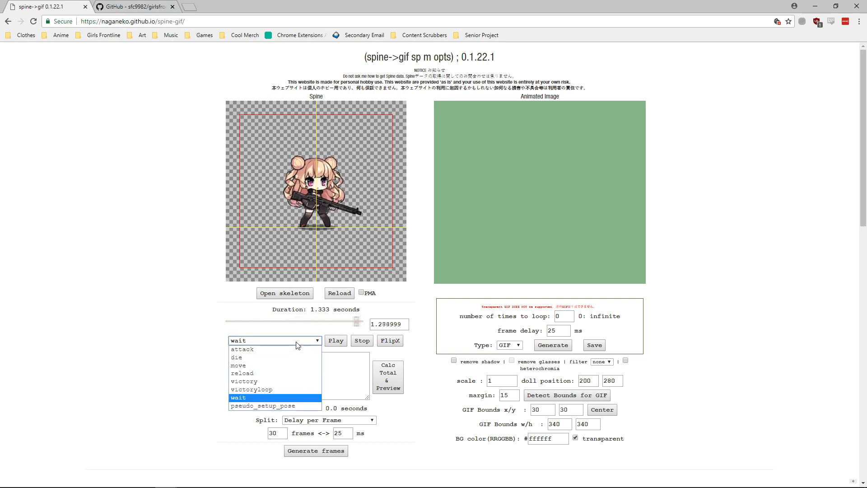
left_click(266, 365)
left_click(265, 367)
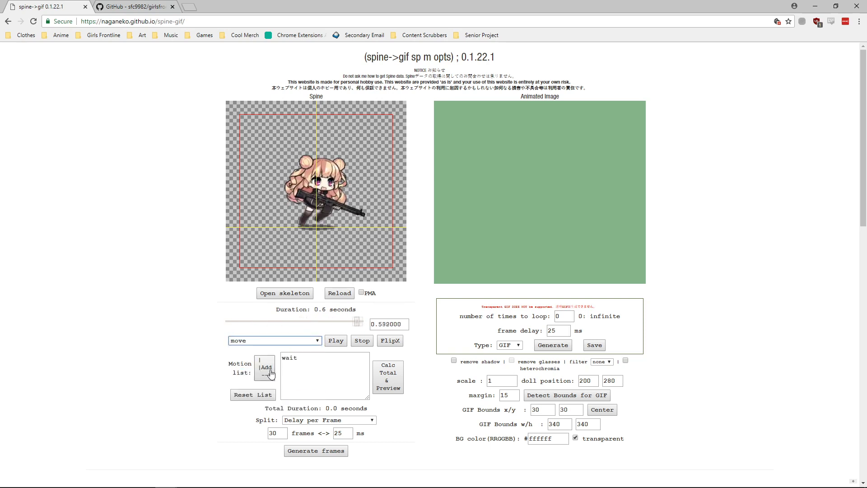
left_click(277, 342)
left_click(267, 373)
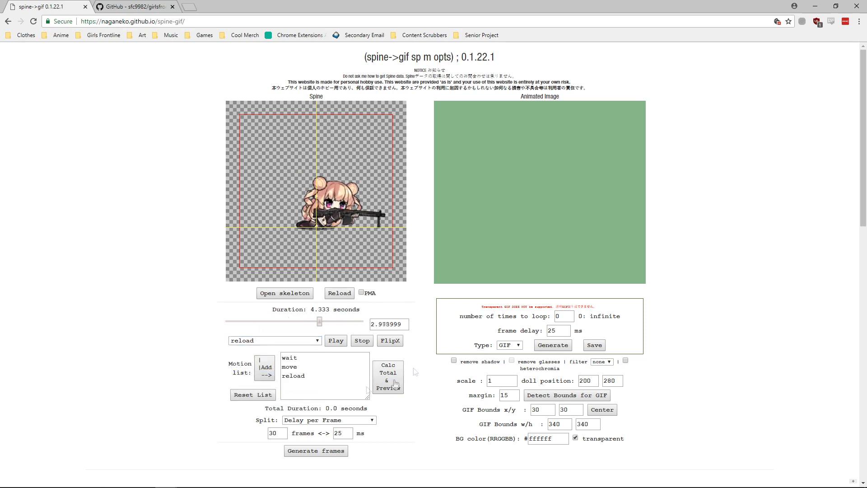
left_click(294, 341)
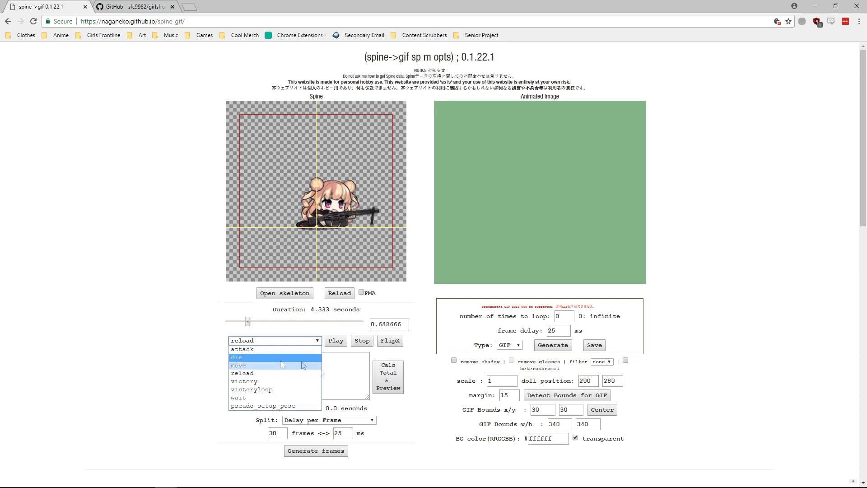
left_click(184, 346)
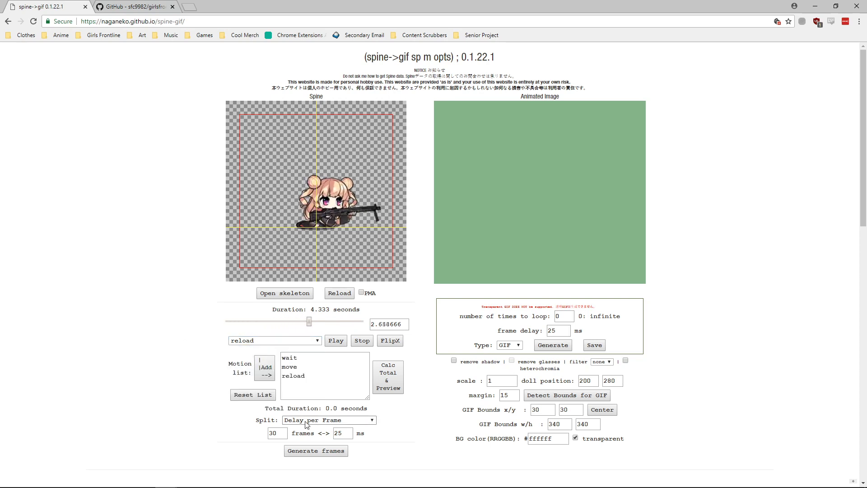
left_click(307, 424)
left_click(323, 425)
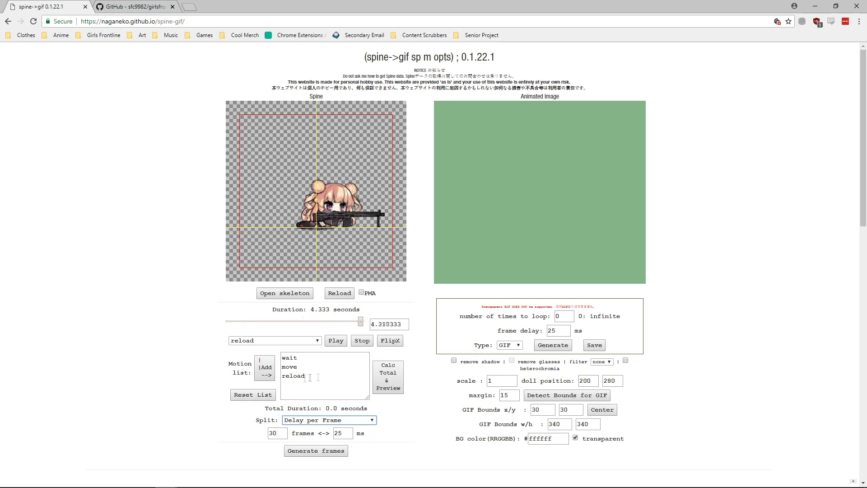
left_click(387, 381)
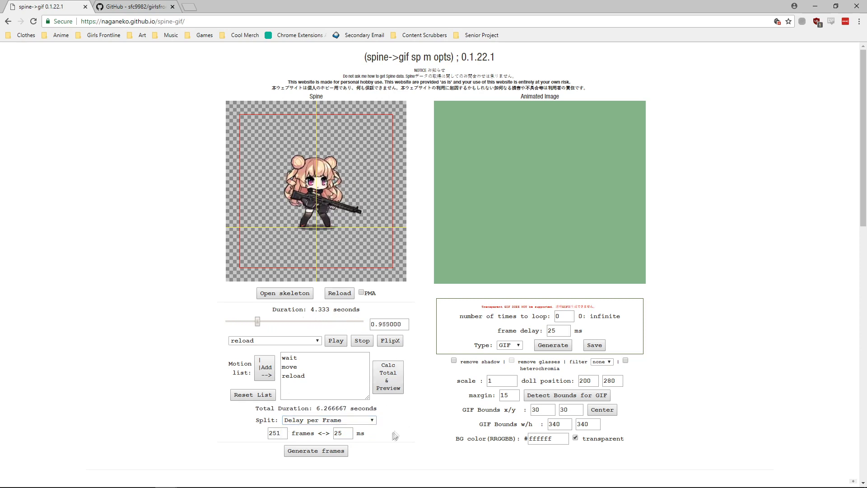
scroll(395, 435, "down", 3)
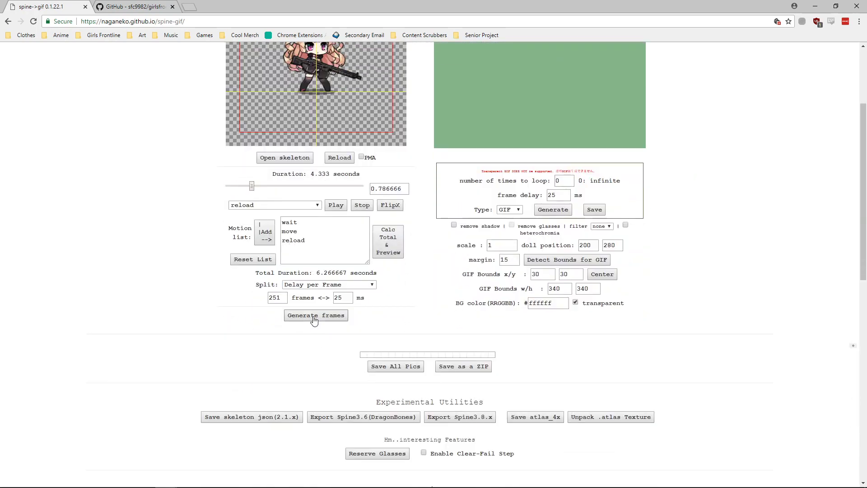
Step: Generate the 251 HK23_mix_25 frames and bring up the options for frame 023
left_click(315, 316)
scroll(383, 348, "down", 1)
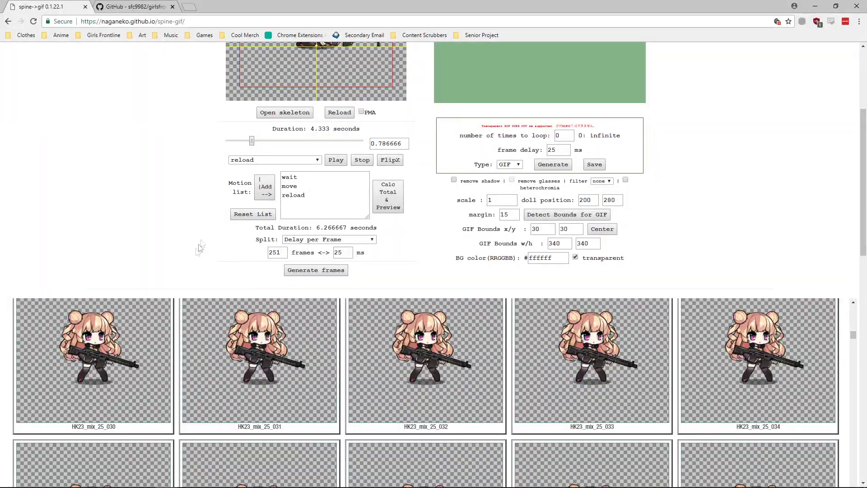
scroll(200, 248, "down", 2)
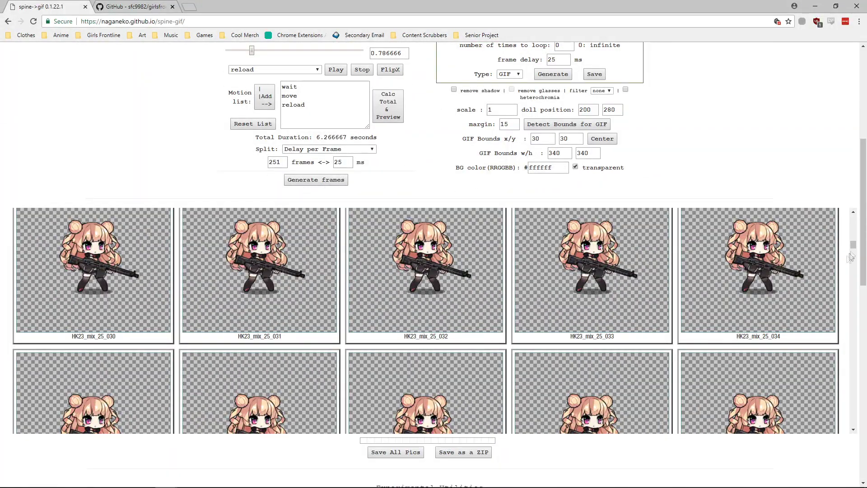
left_click_drag(854, 248, 853, 219)
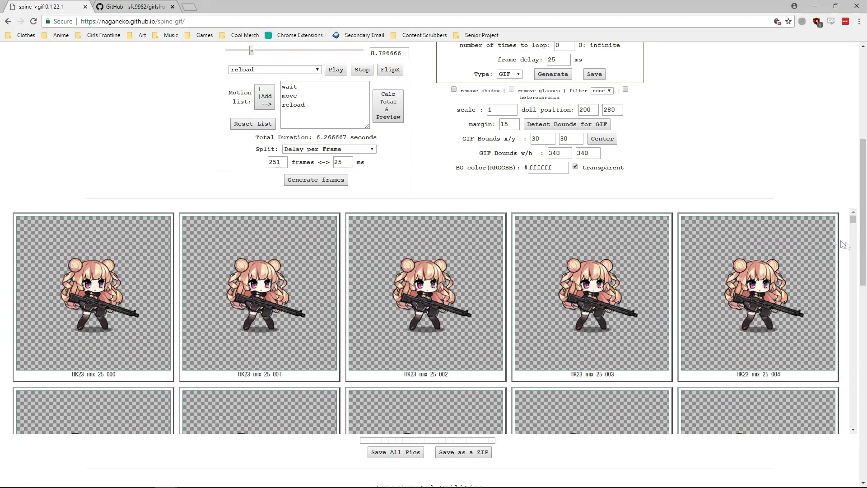
scroll(487, 309, "down", 15)
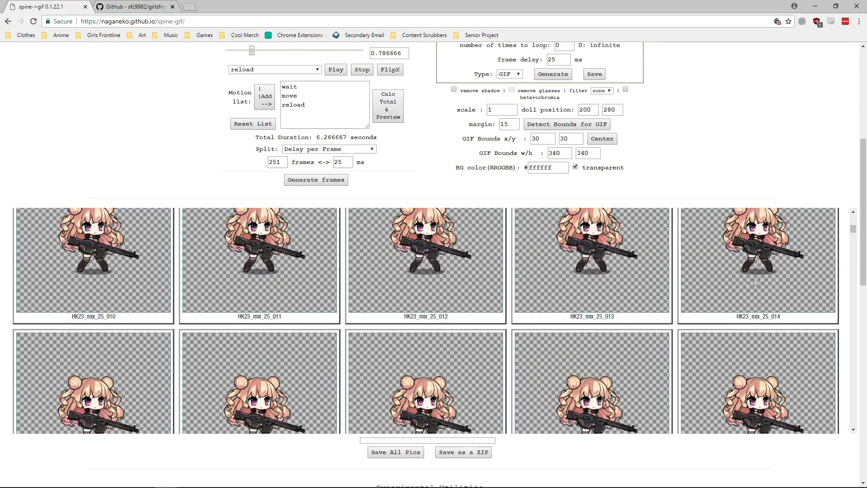
right_click(589, 271)
Step: Open frame HK23_mix_25_023 in its own tab and save it as download.png
left_click(605, 278)
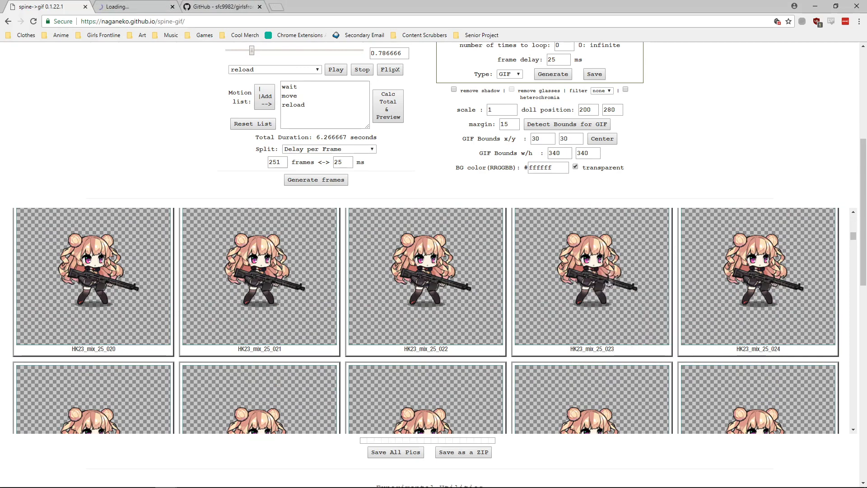
left_click(134, 6)
right_click(418, 249)
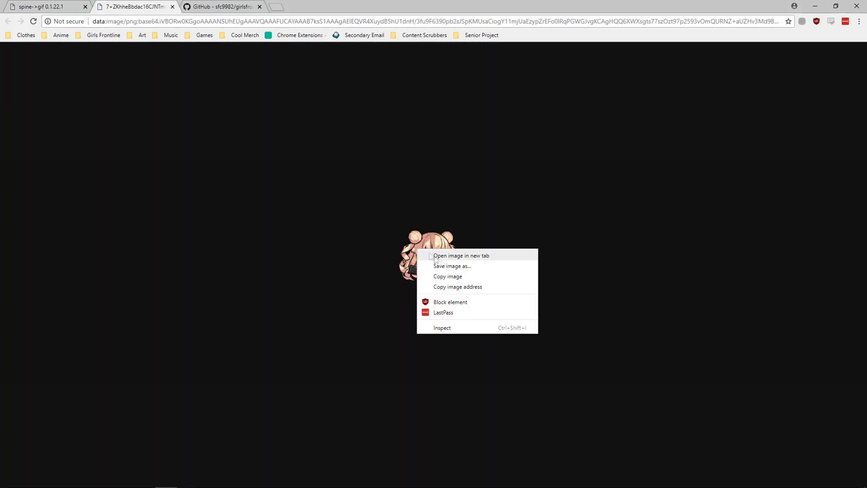
left_click(452, 266)
left_click(378, 411)
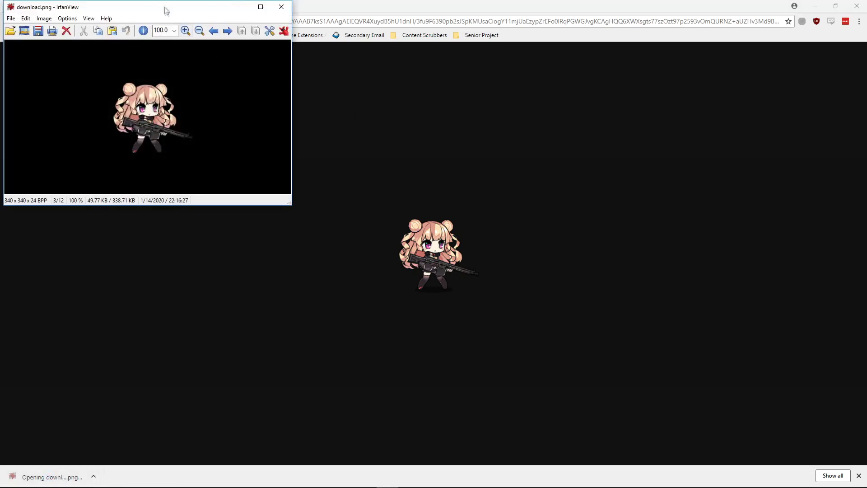
Step: Close the IrfanView preview and the image tab to return to the frame grid
left_click_drag(165, 9, 465, 100)
left_click(580, 100)
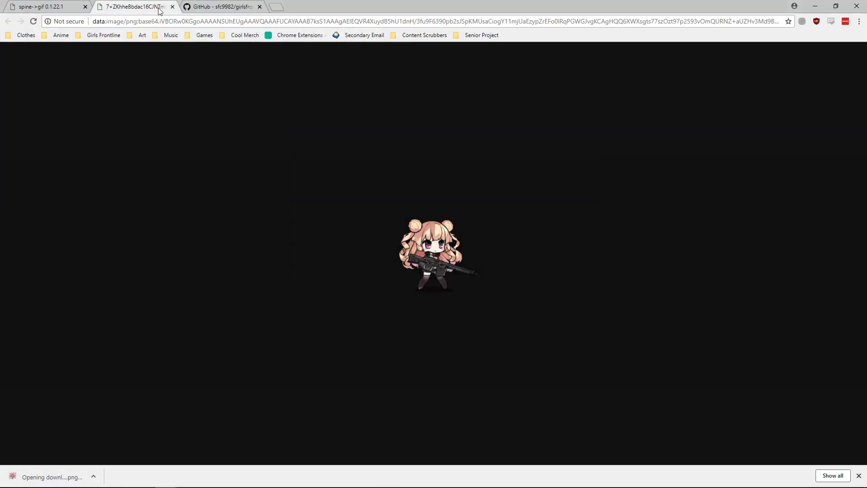
left_click(172, 6)
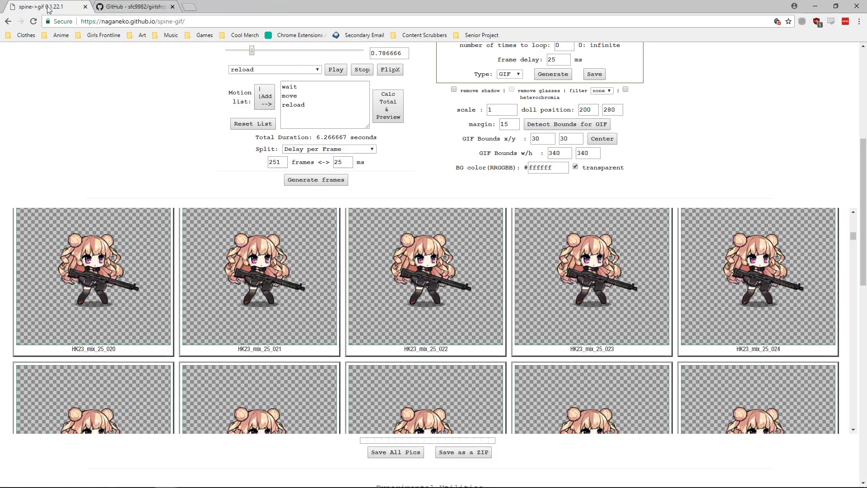
Step: Switch the Animated Image Type dropdown from GIF to APNG
scroll(401, 238, "down", 2)
scroll(668, 157, "up", 6)
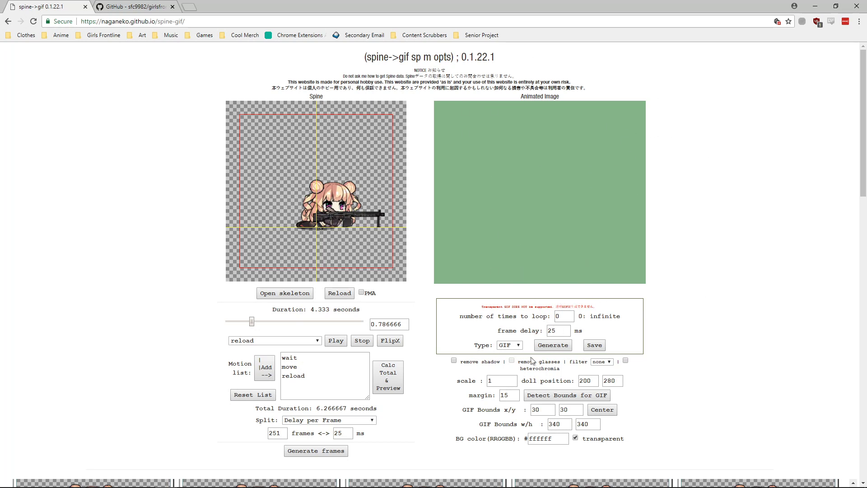
left_click(522, 346)
left_click(522, 346)
left_click(522, 346)
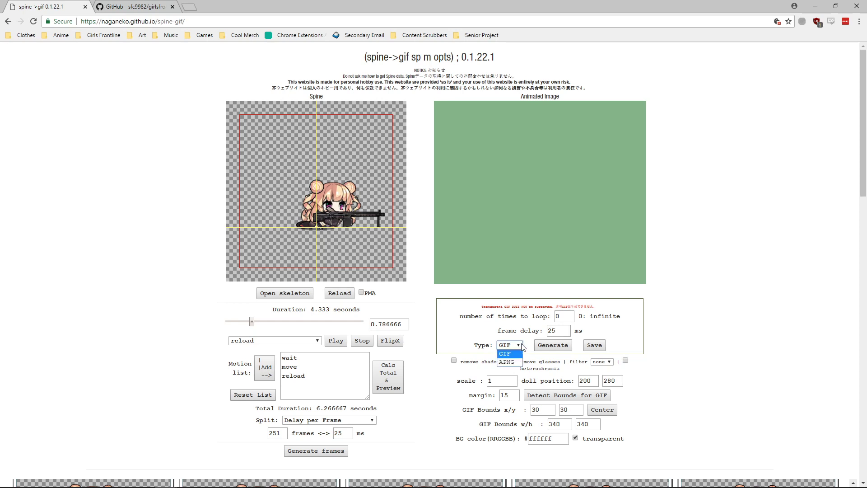
left_click(508, 362)
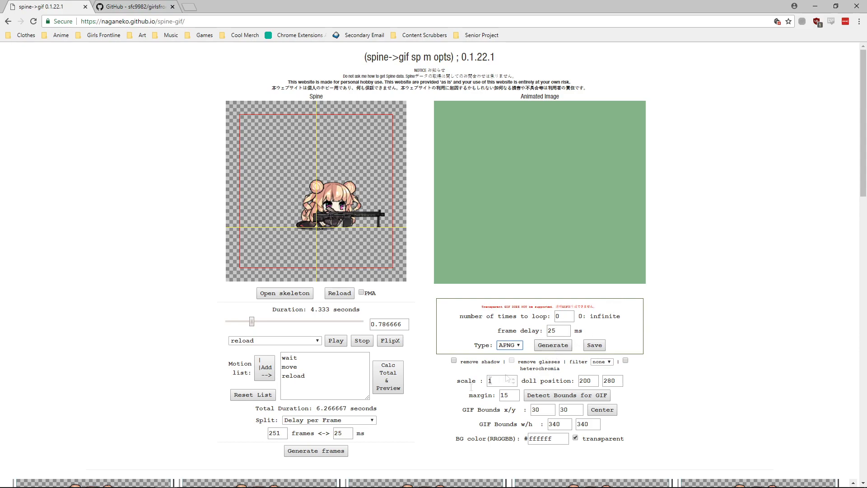
scroll(520, 362, "down", 5)
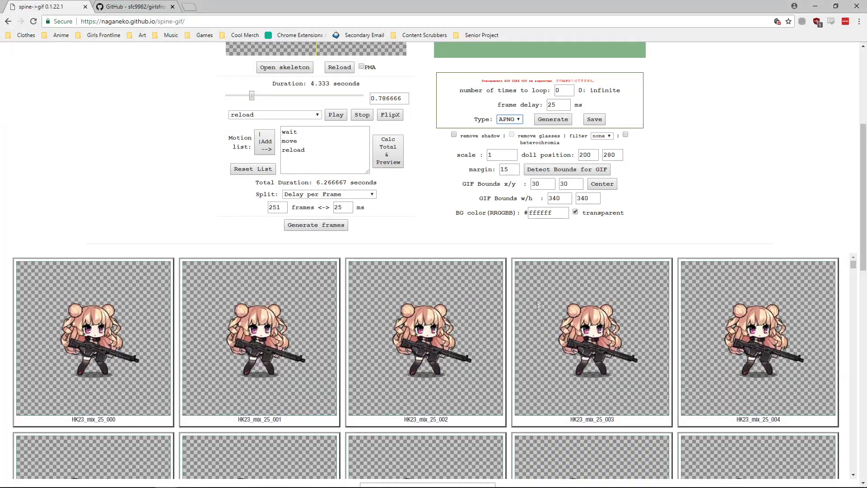
scroll(539, 307, "up", 1)
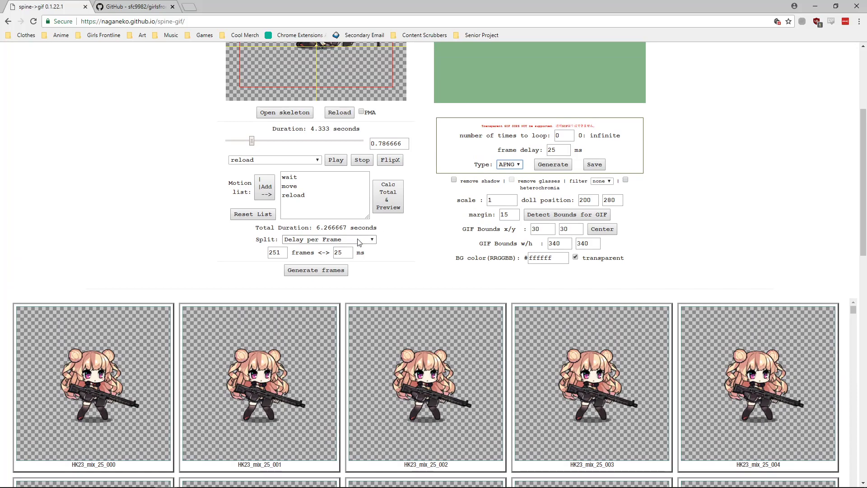
scroll(358, 242, "up", 3)
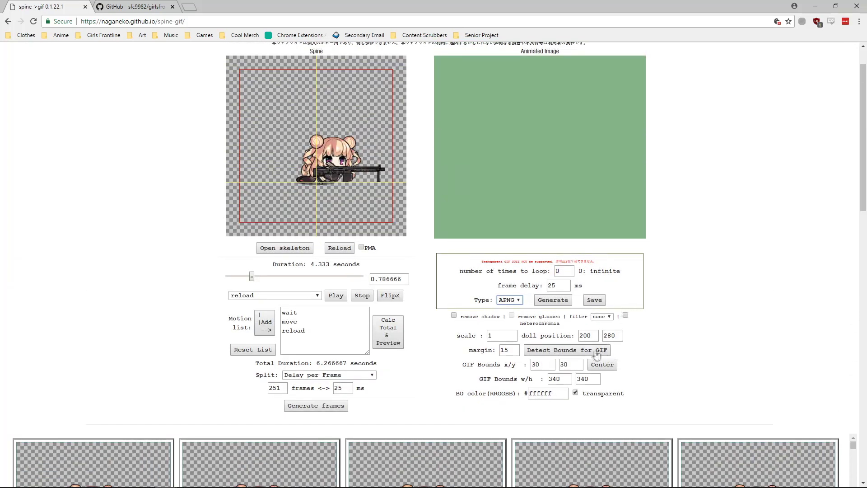
Step: Detect bounds to fit 103/101 and 273/233, review the frames, and generate the APNG
left_click(581, 351)
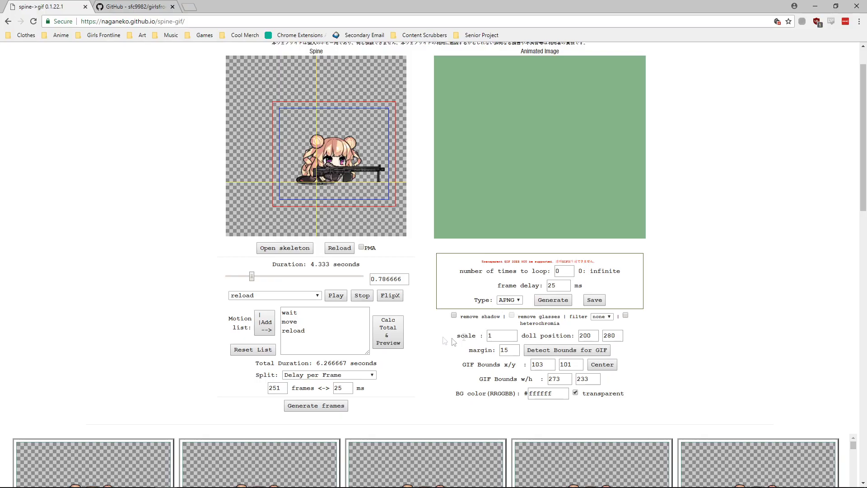
scroll(468, 269, "down", 14)
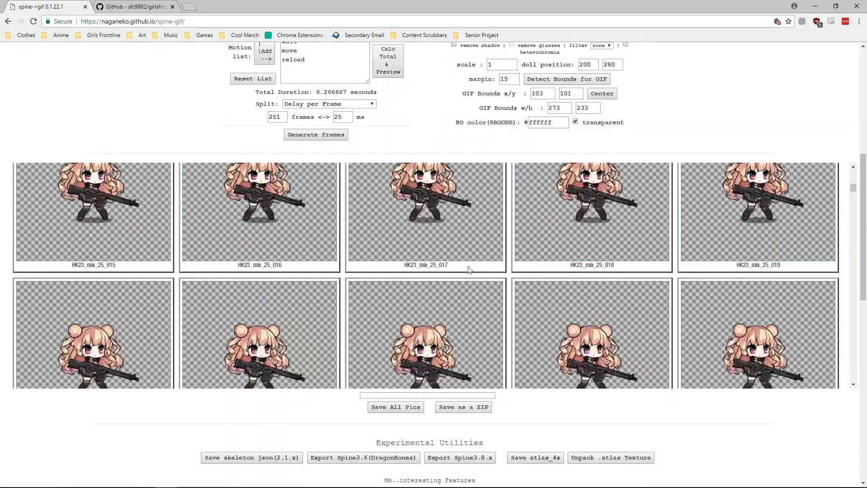
scroll(469, 270, "down", 15)
left_click_drag(856, 230, 863, 286)
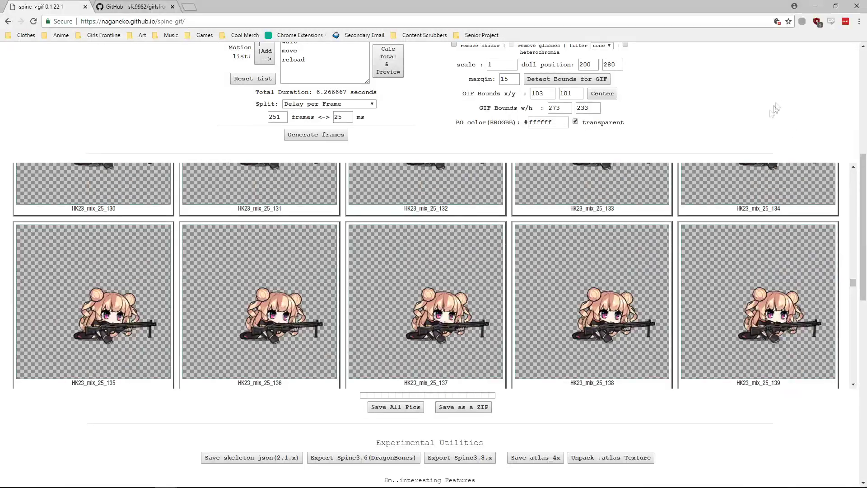
scroll(711, 139, "up", 7)
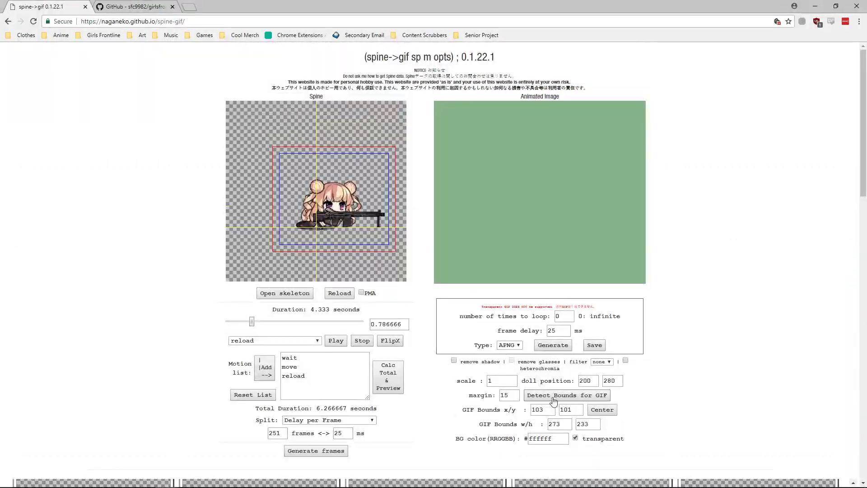
left_click(554, 350)
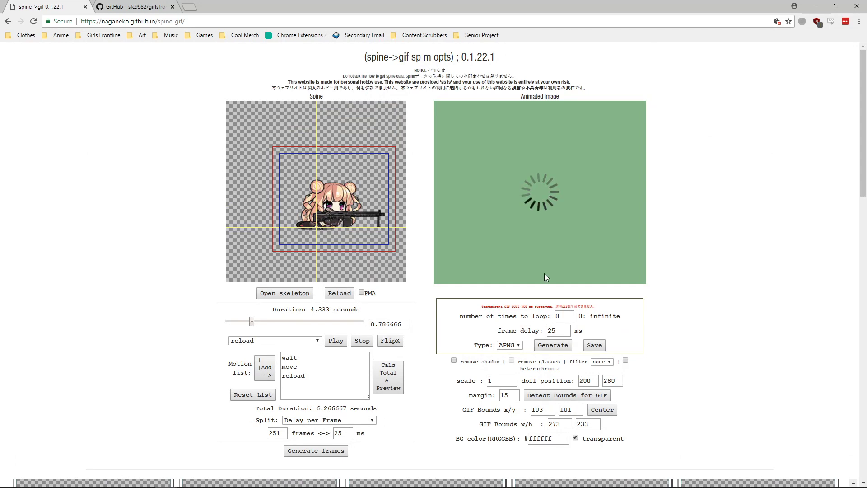